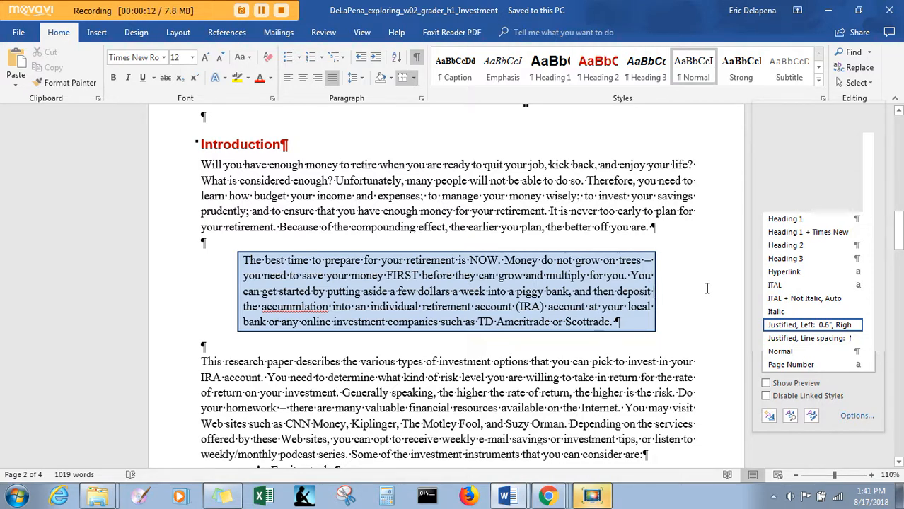
Apply the default 1., 2., 3. numbered-list format to the three types of bonds in the Bonds section
key(alt+Tab)
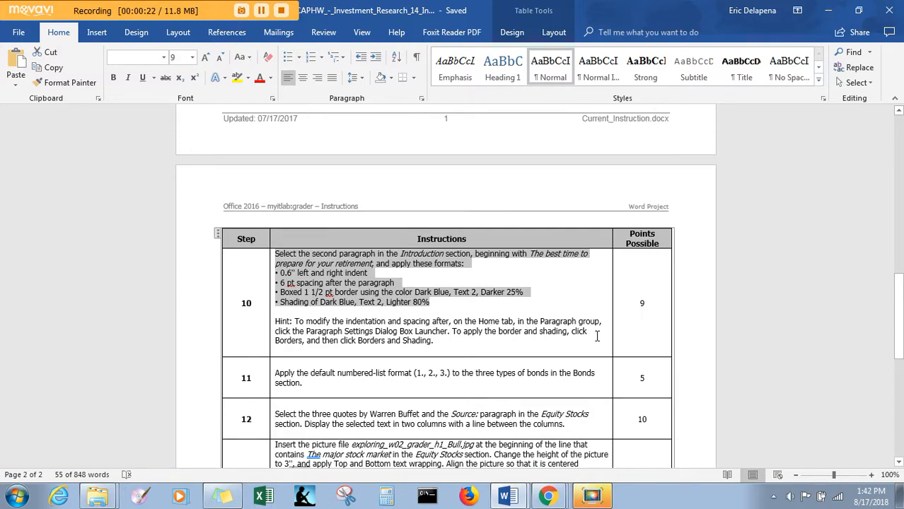
key(alt+Tab)
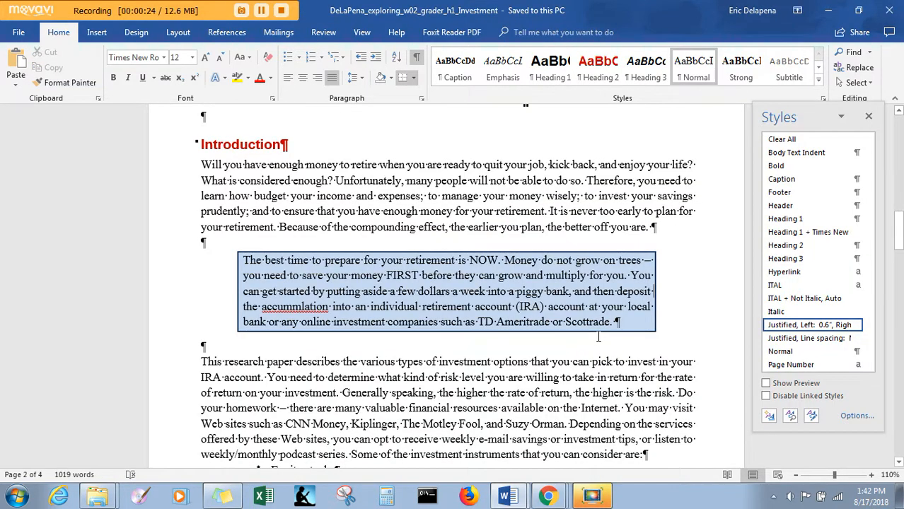
drag(900, 232, 899, 327)
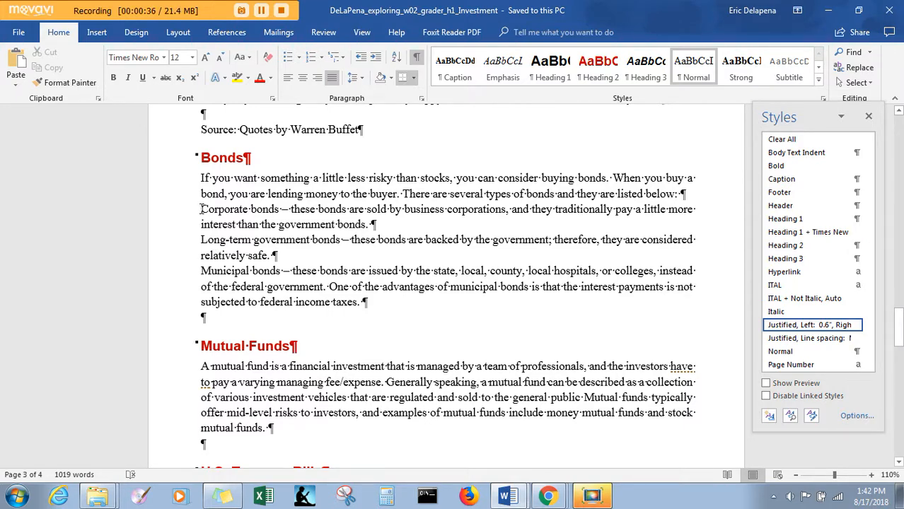
drag(202, 211, 363, 303)
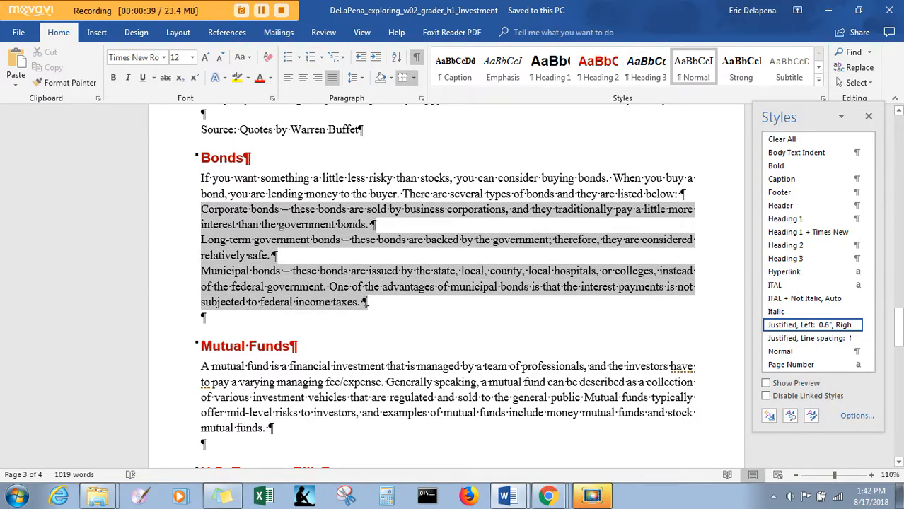
click(321, 64)
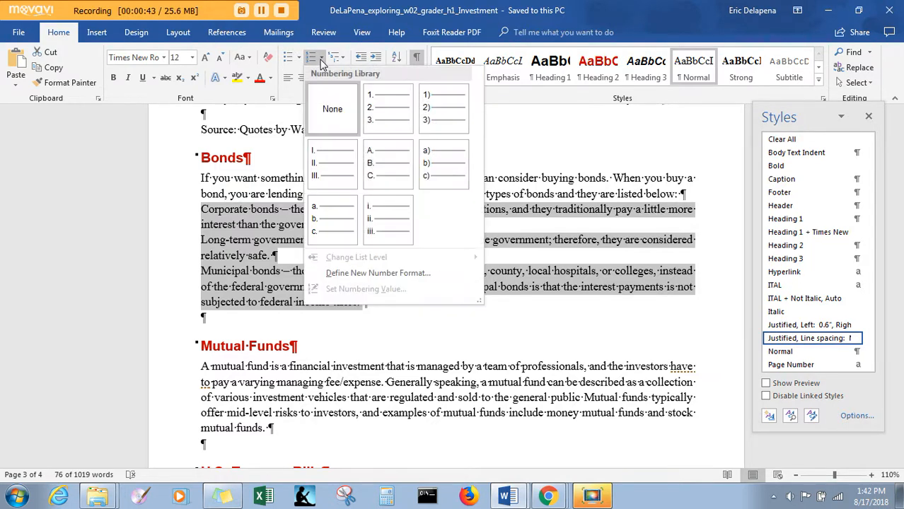
click(374, 104)
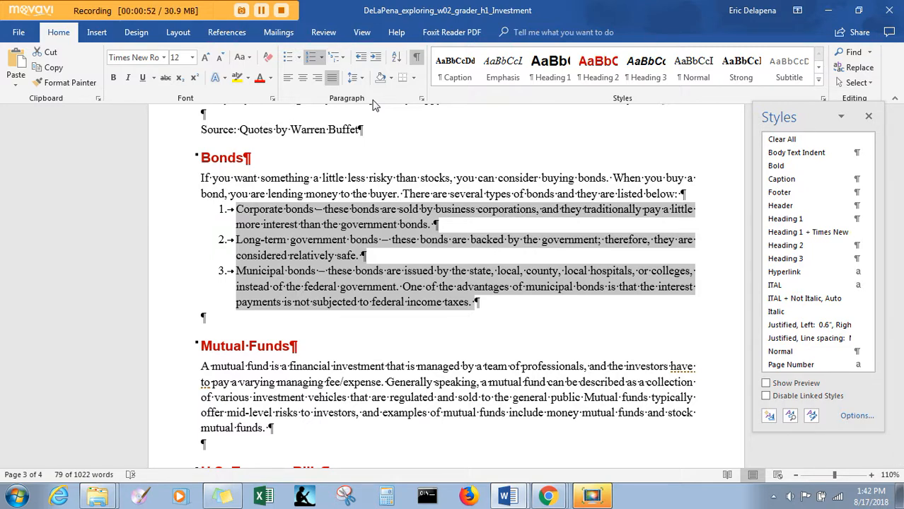
Hide the formatting marks and close the Styles pane
click(418, 59)
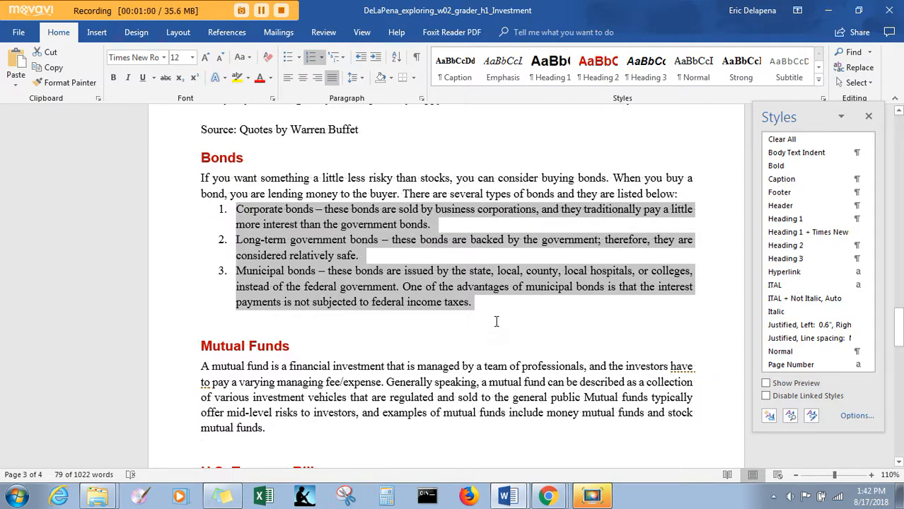
click(869, 117)
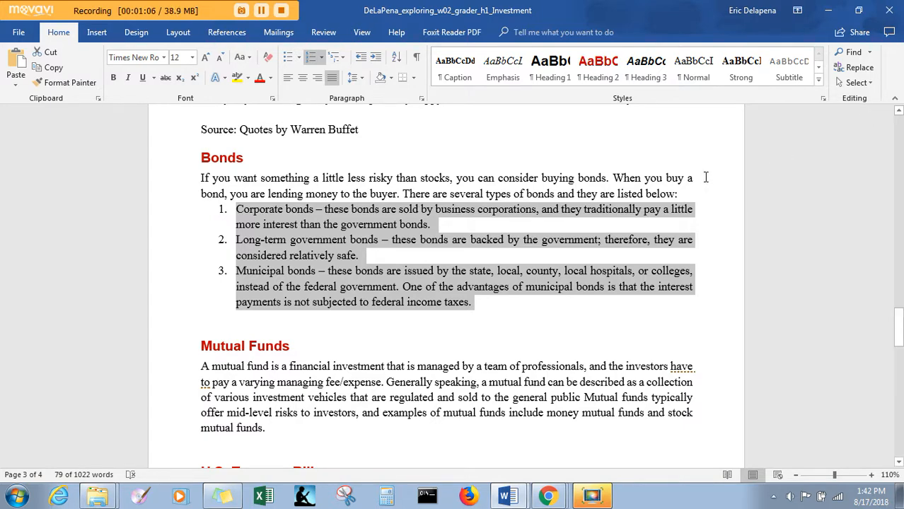
Lay out the three Warren Buffet quotes and the Source paragraph in two columns with a line between
key(alt+Tab)
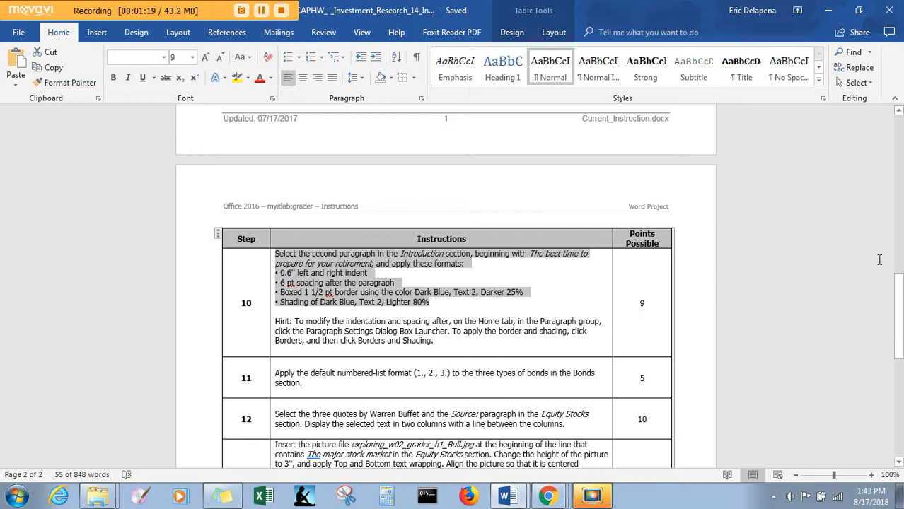
key(alt+Tab)
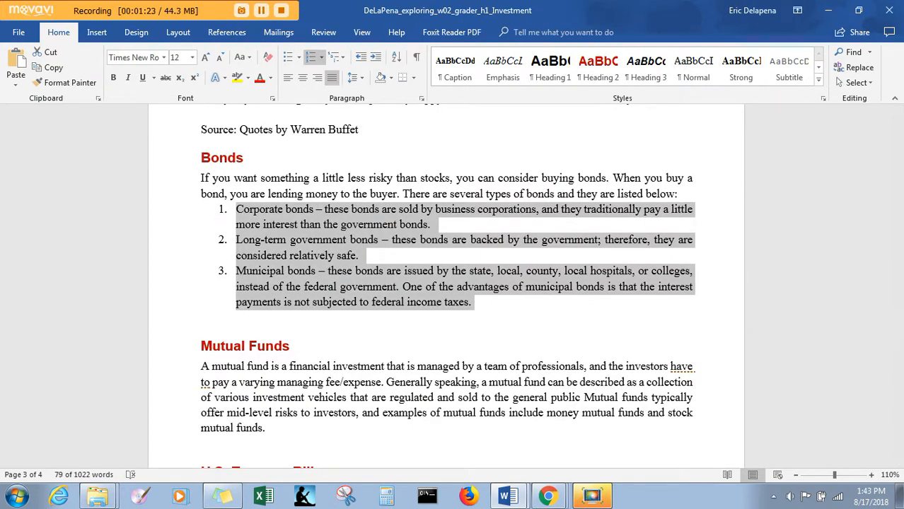
drag(898, 329, 898, 301)
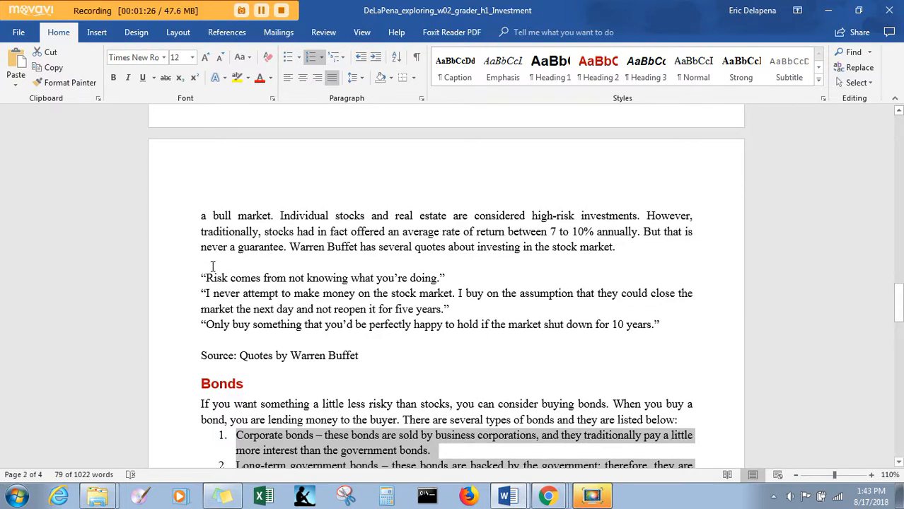
drag(201, 277, 362, 355)
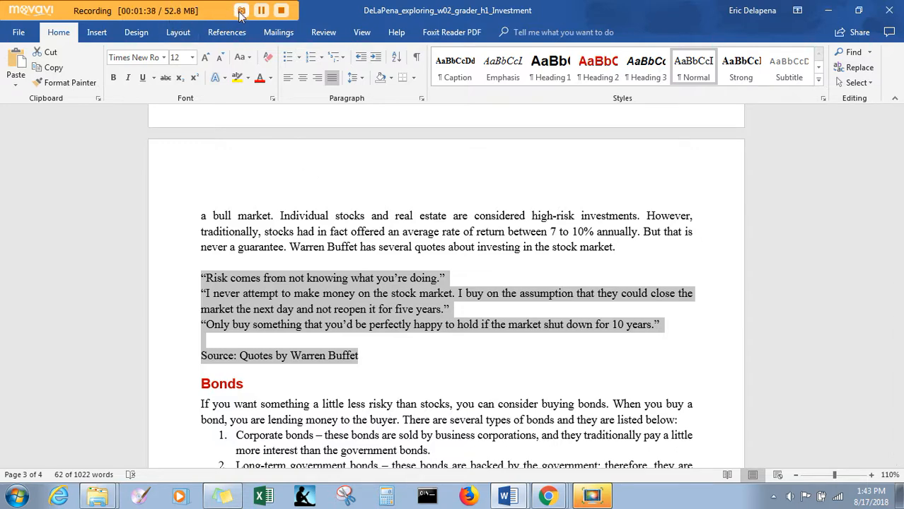
click(179, 33)
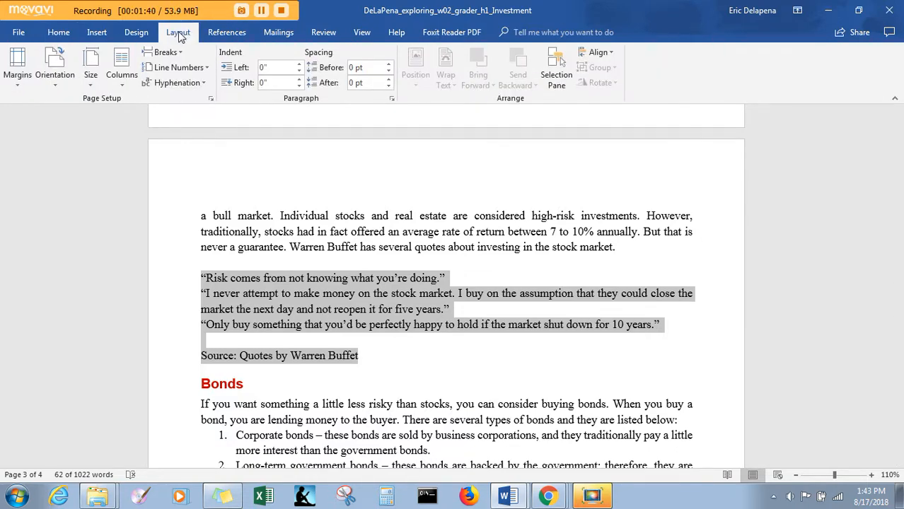
click(131, 64)
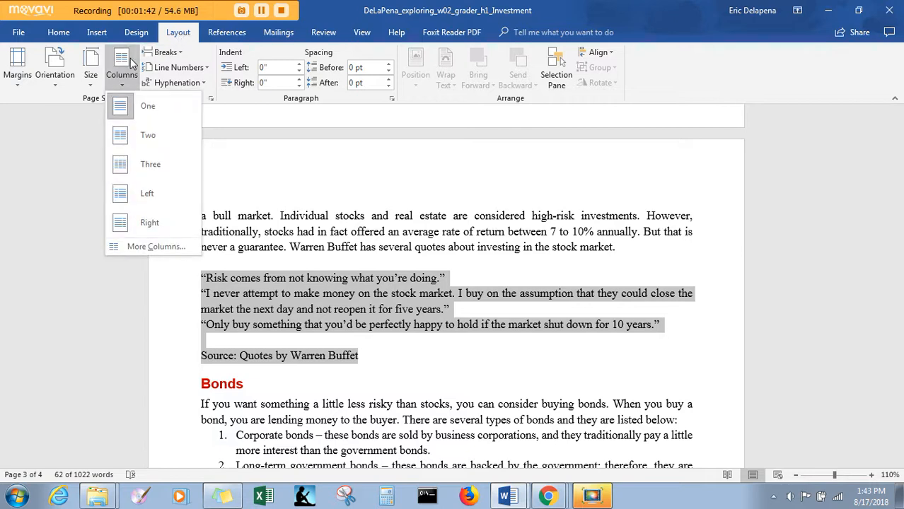
click(140, 244)
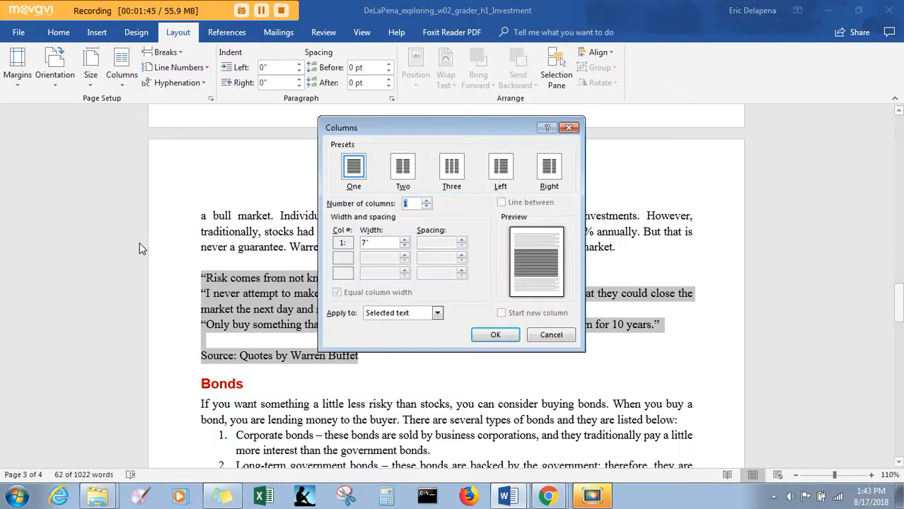
click(427, 201)
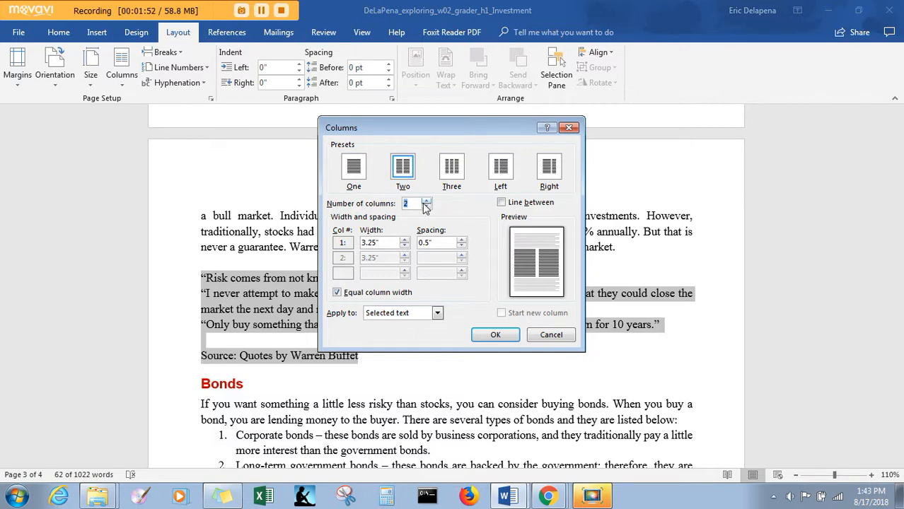
click(501, 203)
click(502, 203)
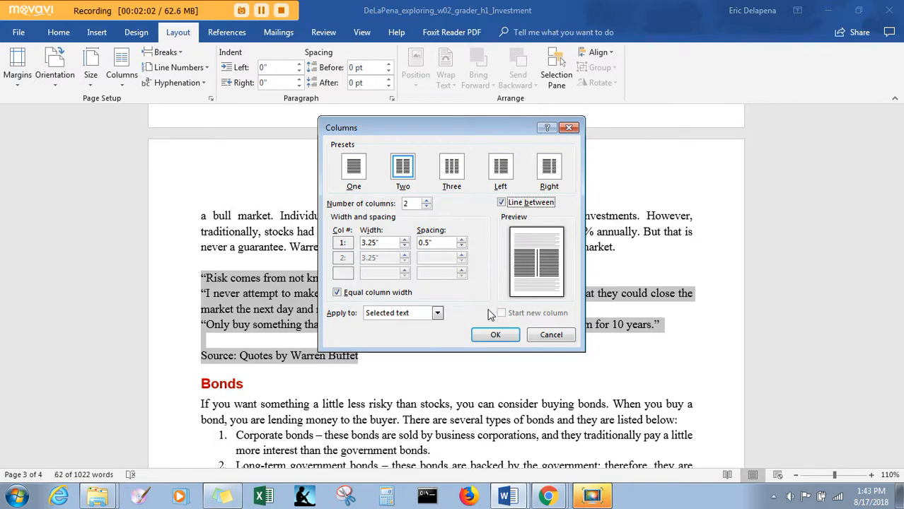
click(494, 336)
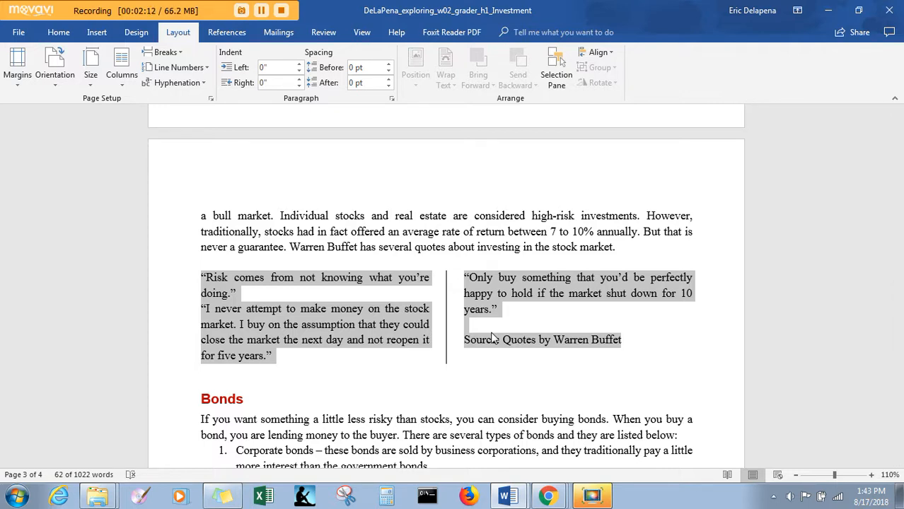
Save the investment document, temporarily reducing its window and restoring it to full size
key(alt)
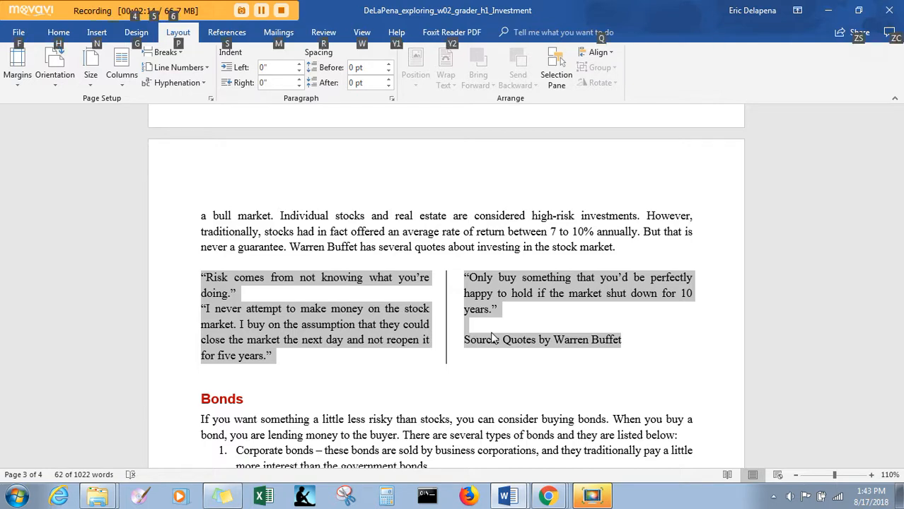
key(alt+Tab)
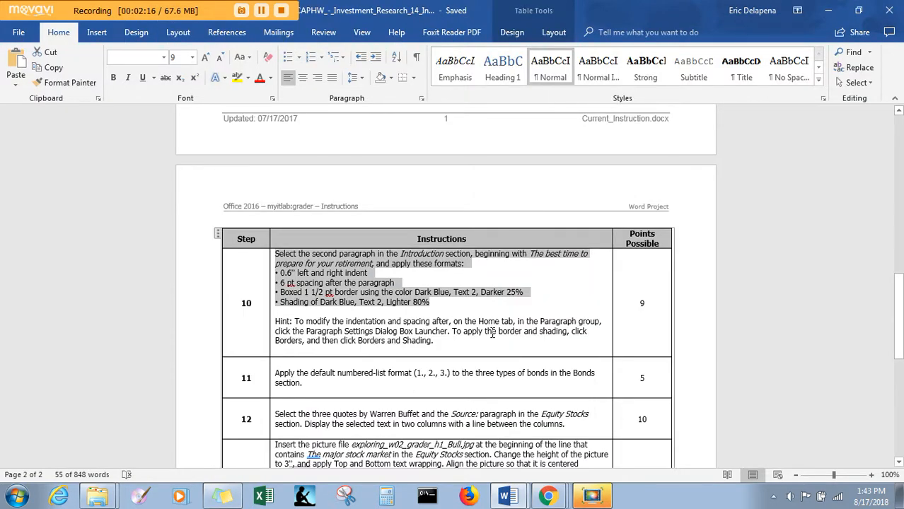
key(alt+Tab)
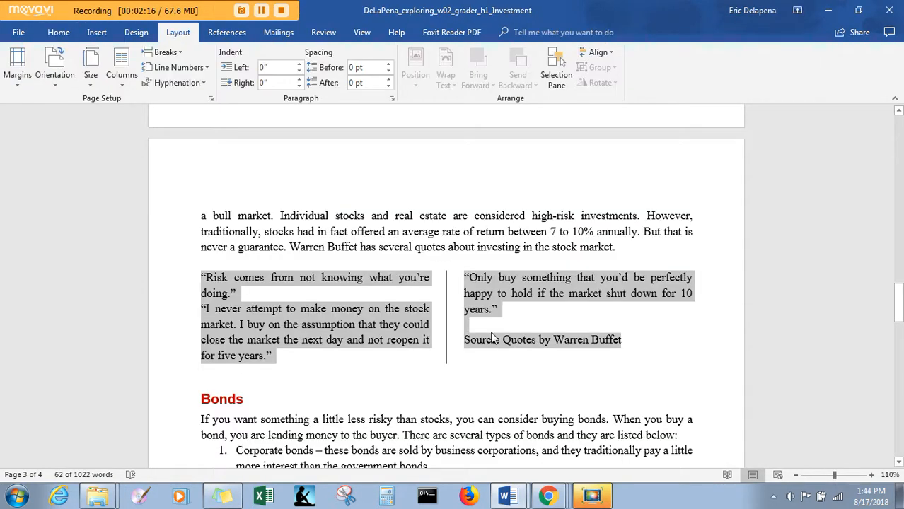
double_click(545, 10)
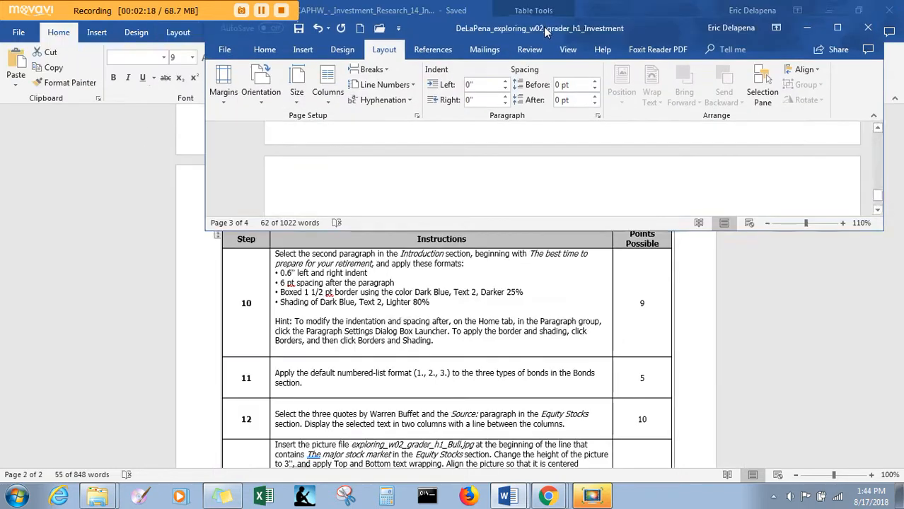
click(298, 31)
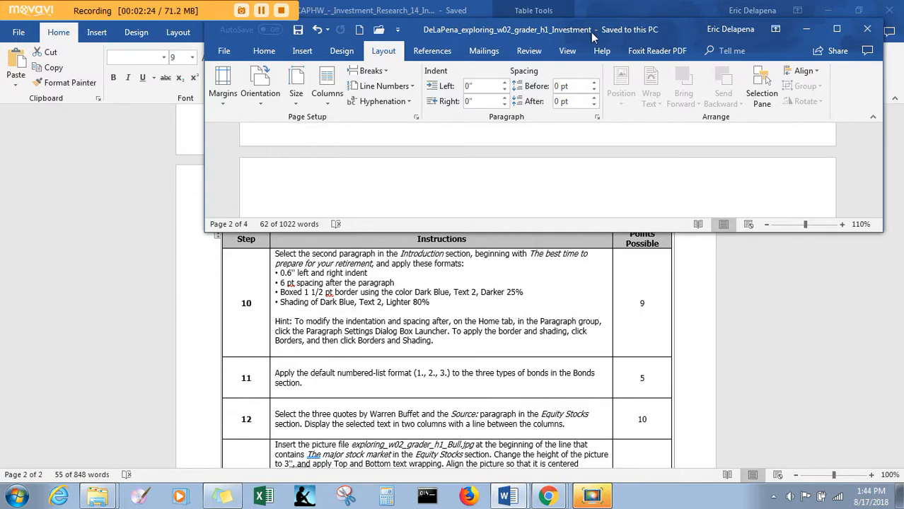
click(836, 29)
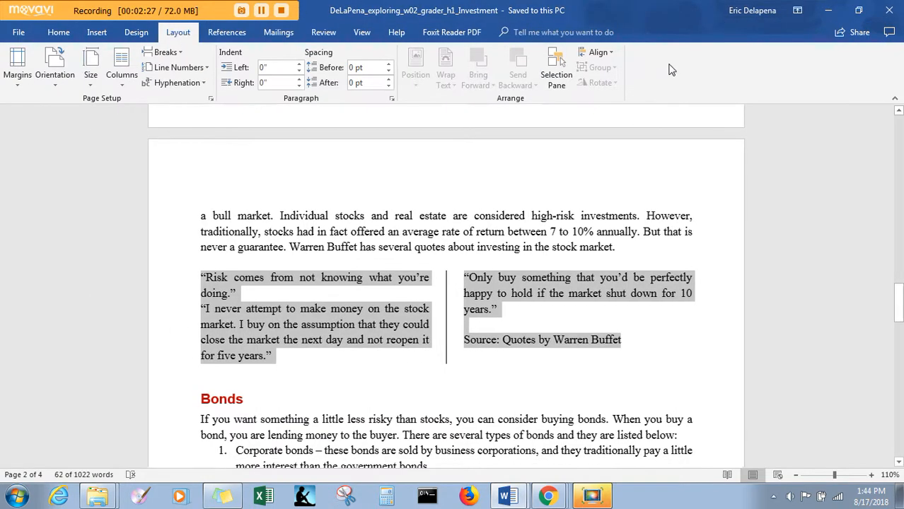
Check instruction 13 and insert the picture exploring_w02_grader_h1_Bull before "The major stock market" in the Equity Stocks section
key(alt+Tab)
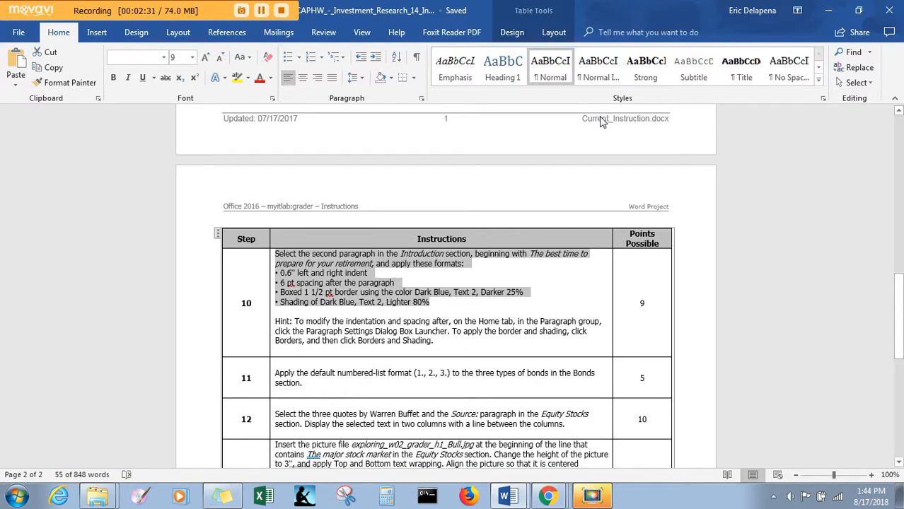
drag(897, 295, 898, 331)
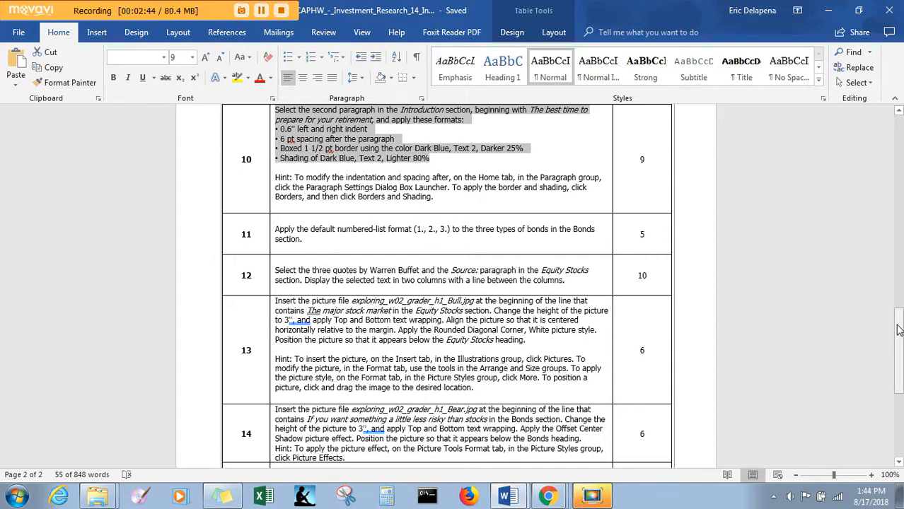
key(alt+Tab)
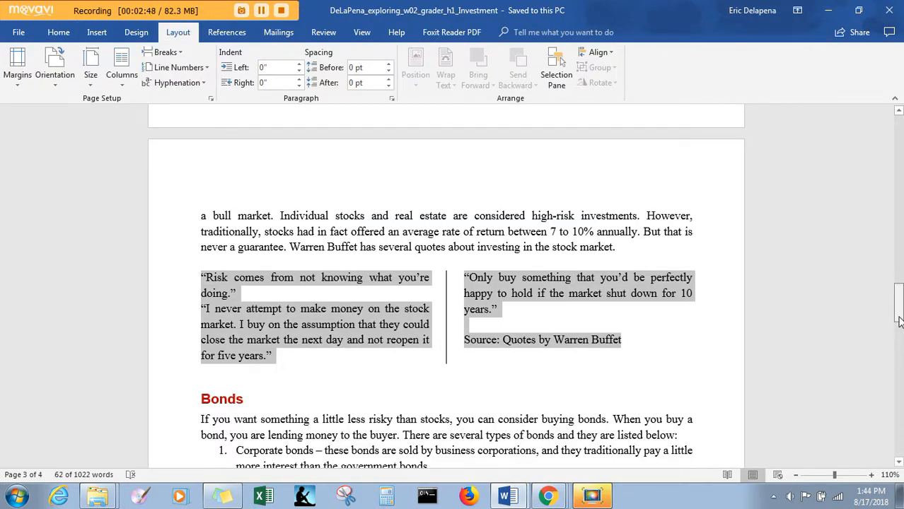
drag(900, 331, 900, 311)
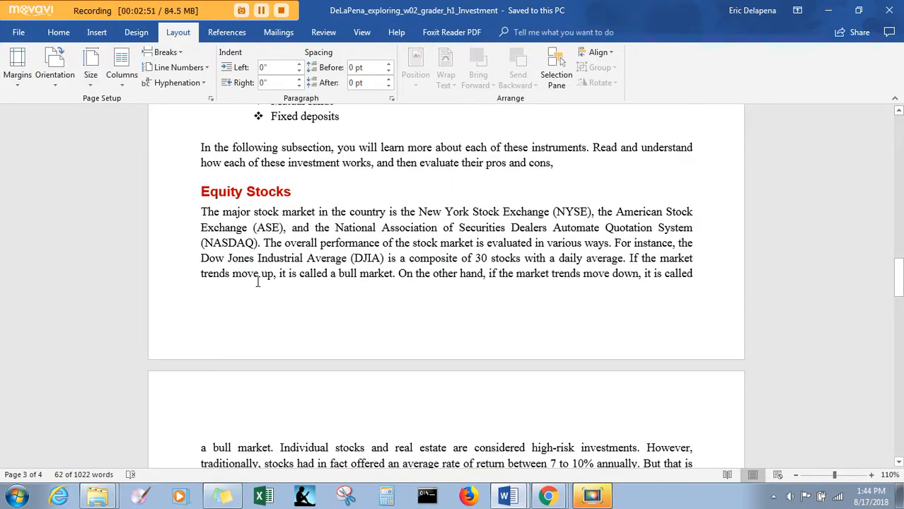
click(202, 212)
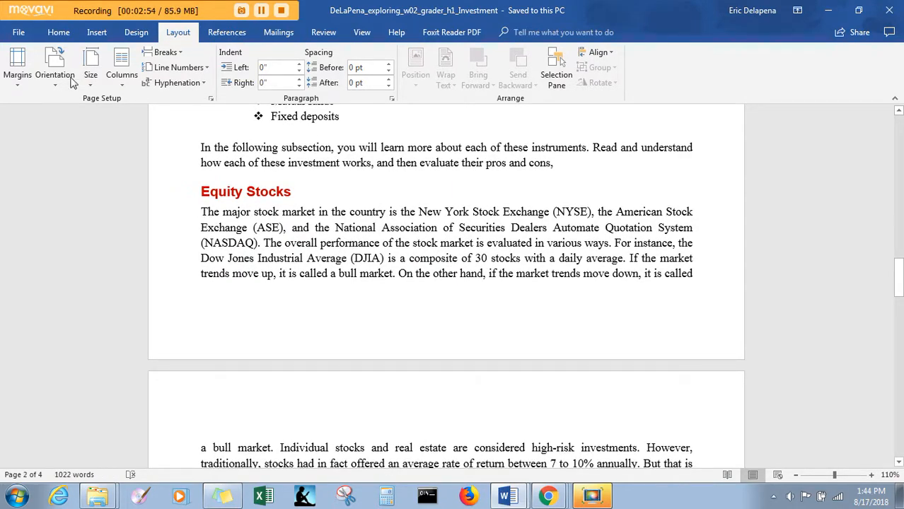
click(96, 36)
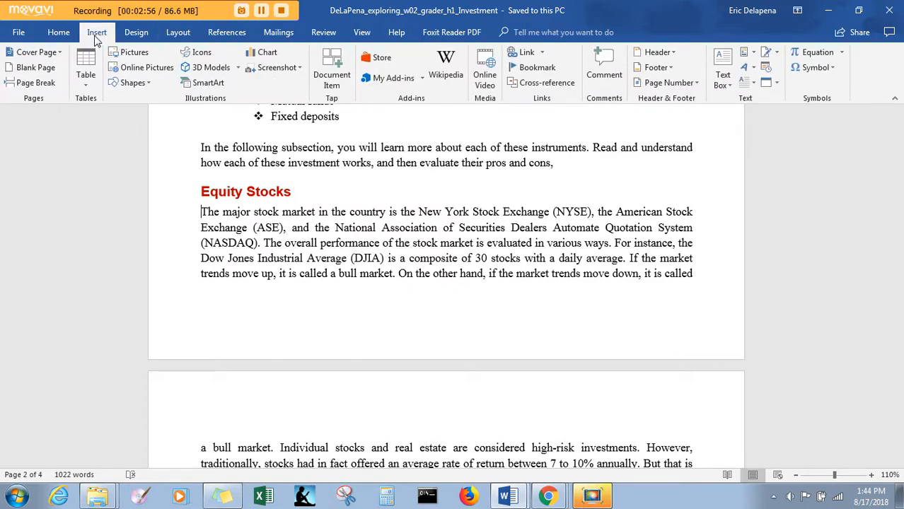
click(124, 56)
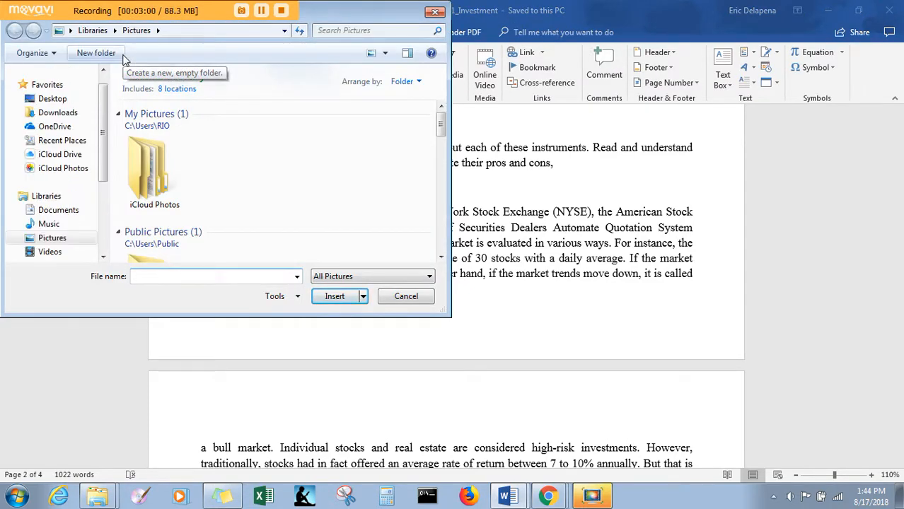
scroll(101, 106, down, 3)
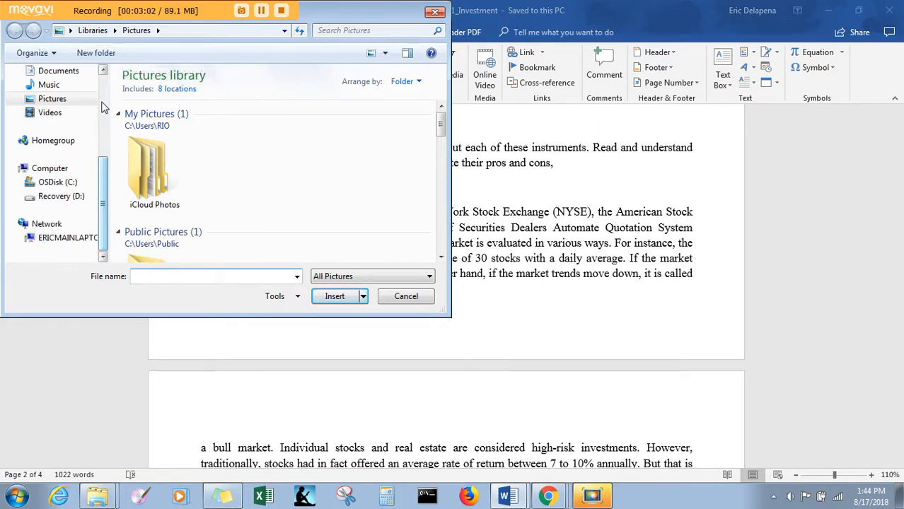
drag(105, 167, 119, 92)
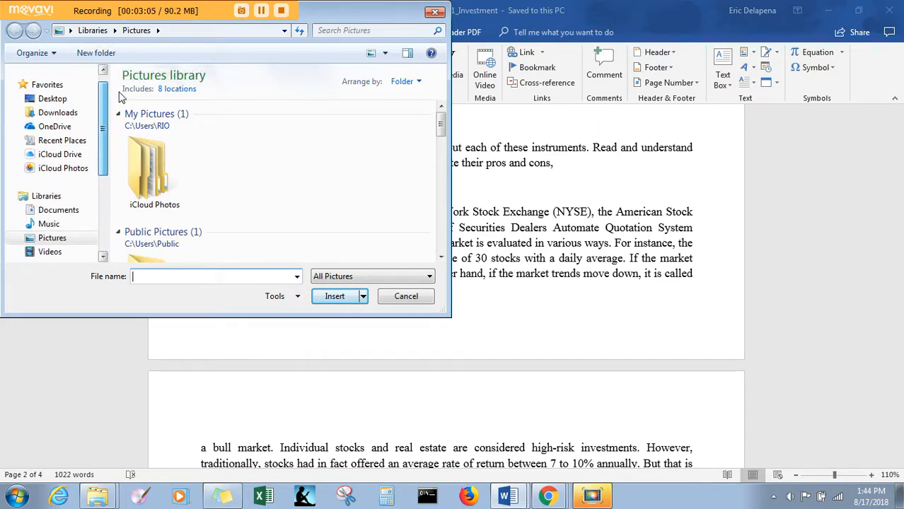
click(261, 10)
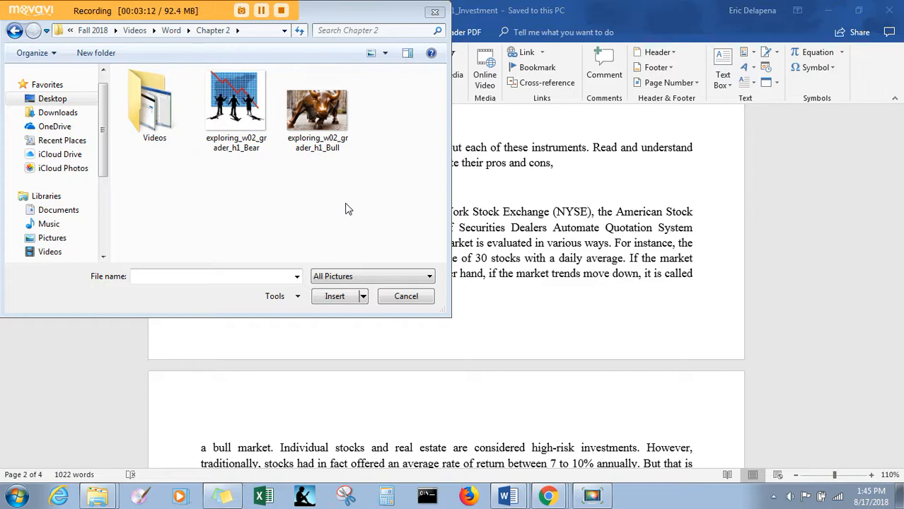
double_click(323, 143)
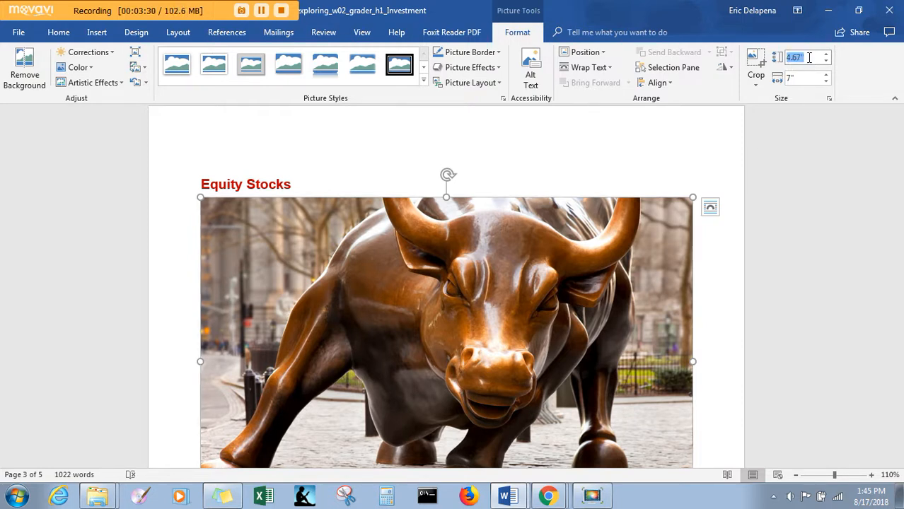
Set the bull picture's height to 3" and apply Top and Bottom text wrapping
text(3)
key(Tab)
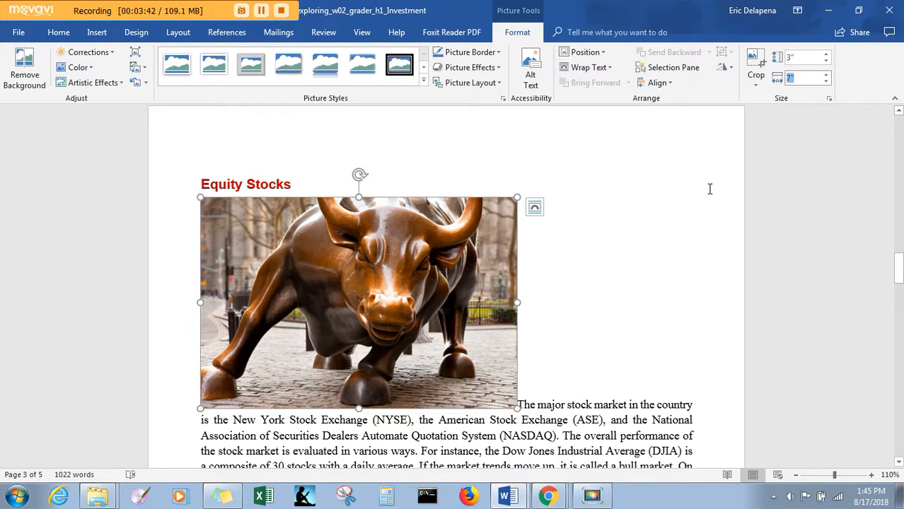
click(603, 70)
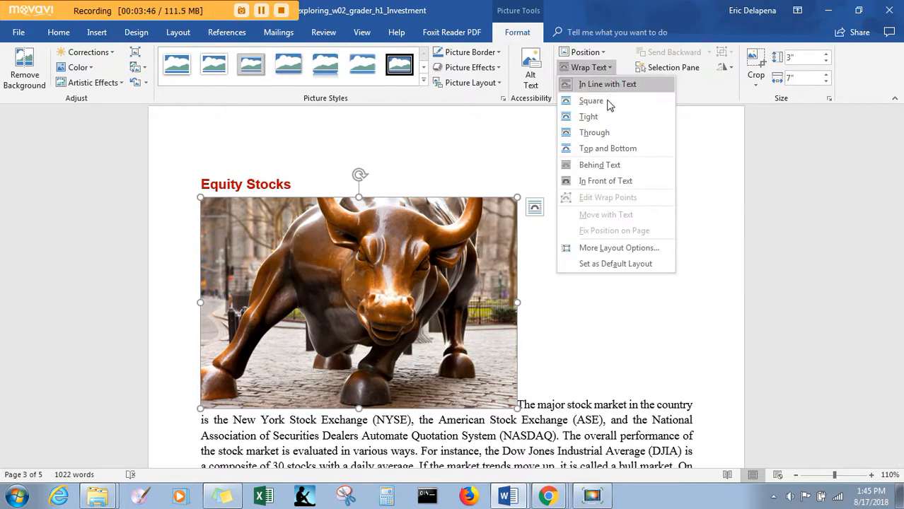
click(601, 148)
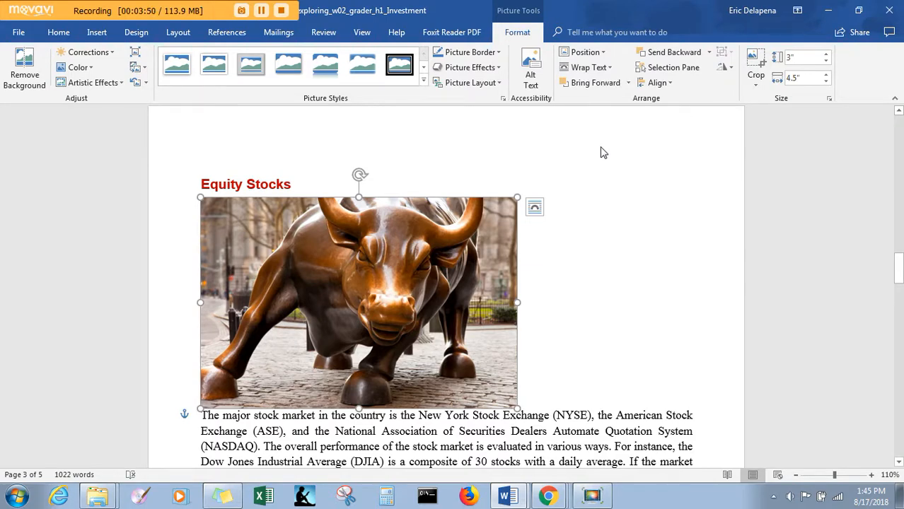
Check instruction 13 and apply the Rounded Diagonal Corner, White picture style to the bull picture
key(alt+Tab)
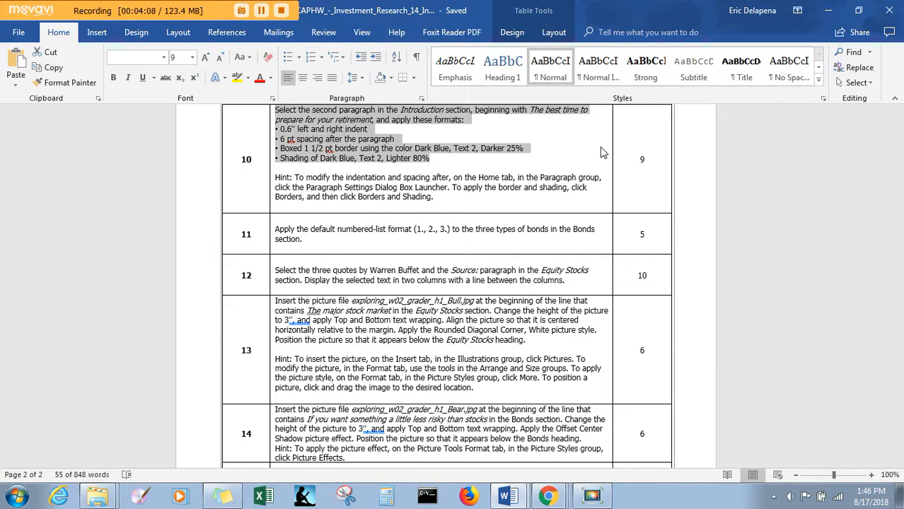
key(alt+Tab)
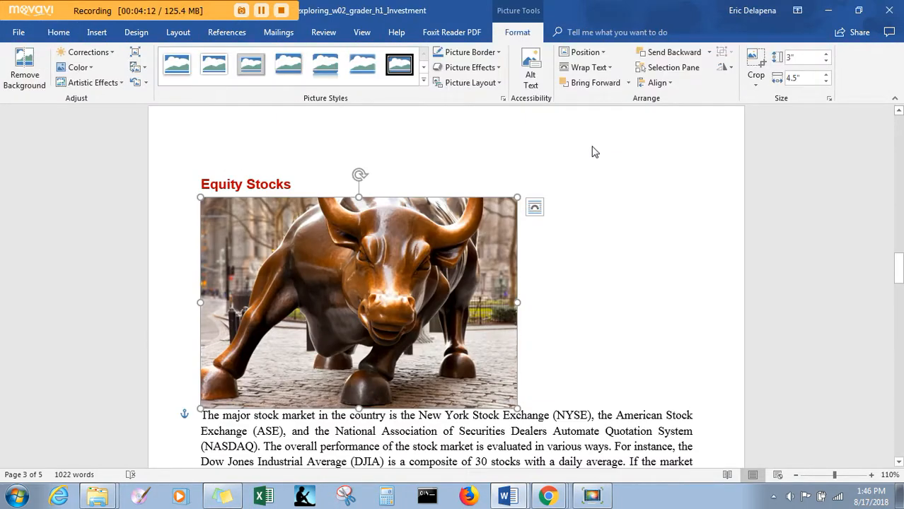
click(423, 80)
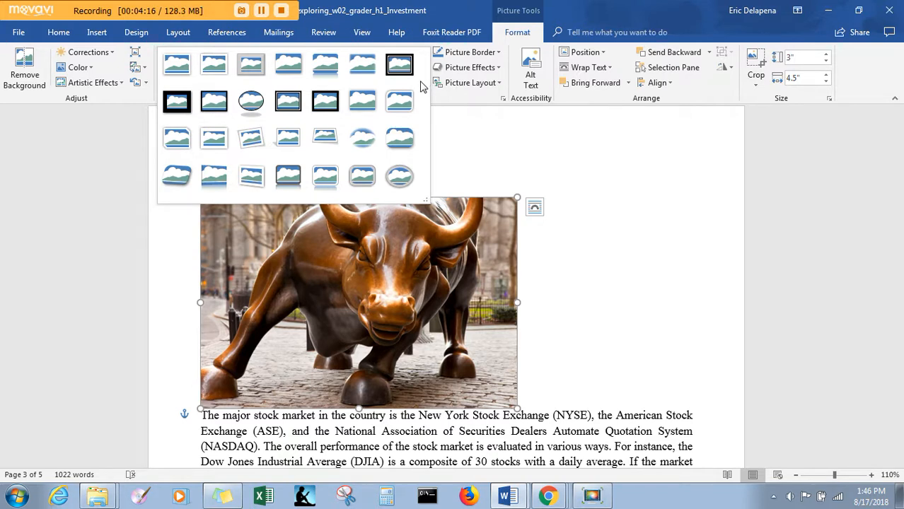
click(466, 108)
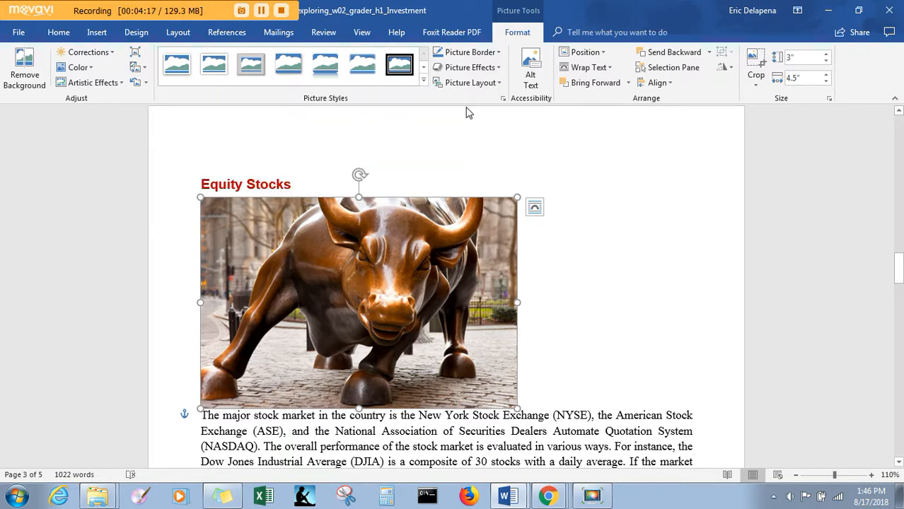
click(423, 81)
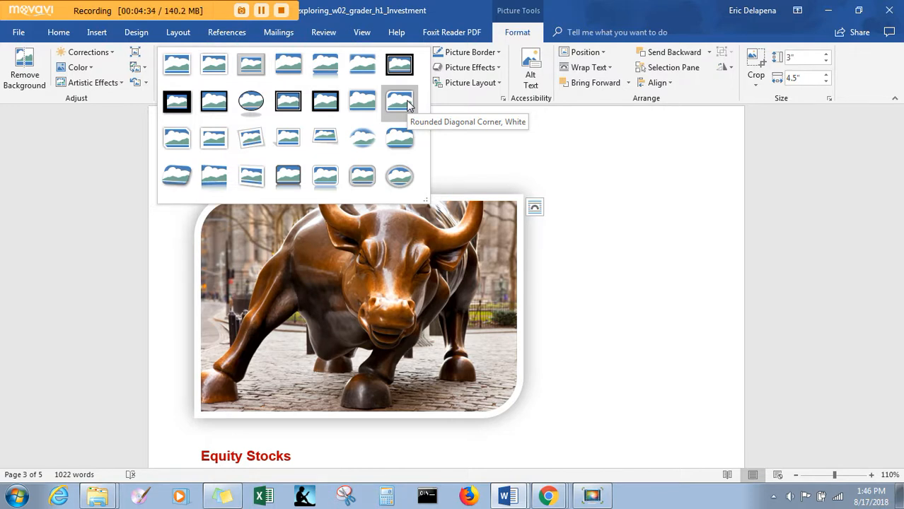
click(400, 102)
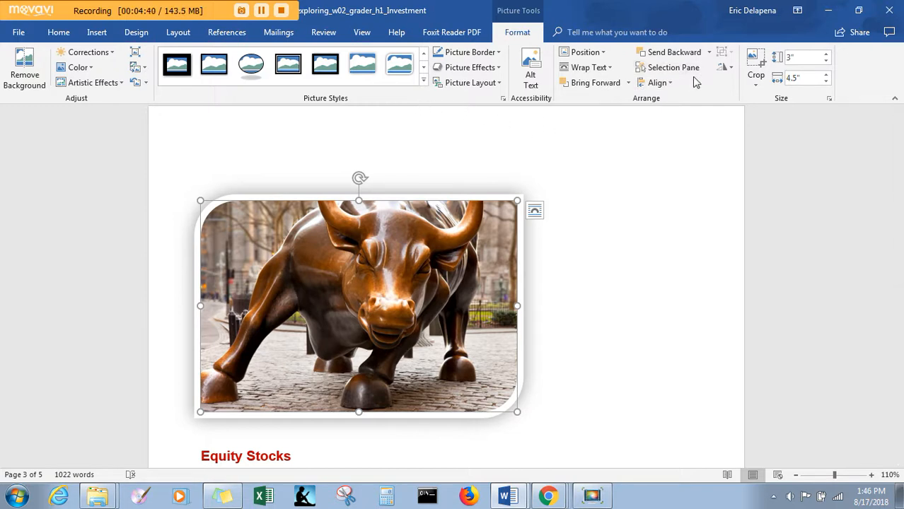
Move the bull picture below the Equity Stocks heading and center it horizontally relative to the margin
click(672, 84)
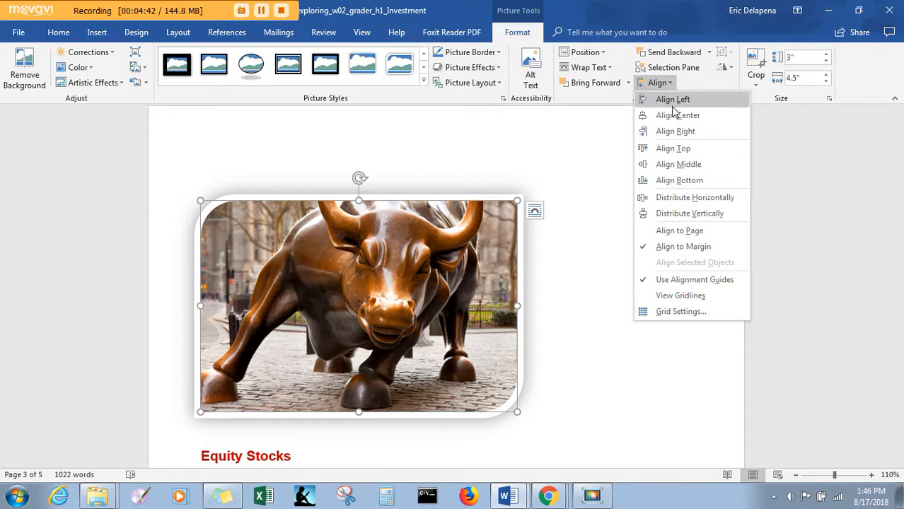
click(669, 117)
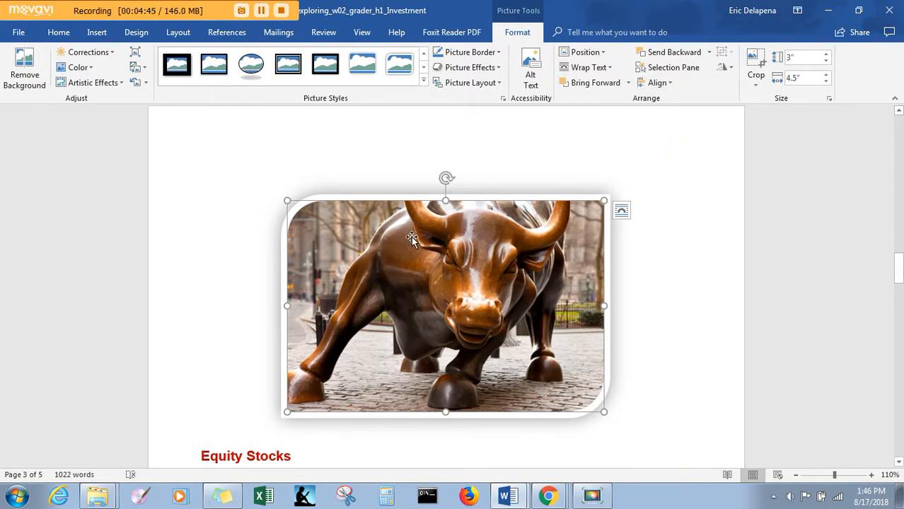
drag(420, 202, 394, 226)
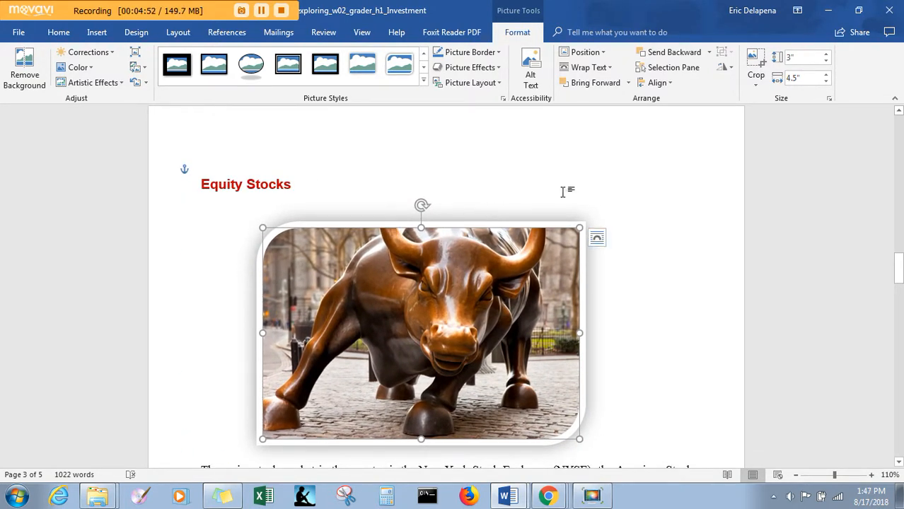
click(672, 85)
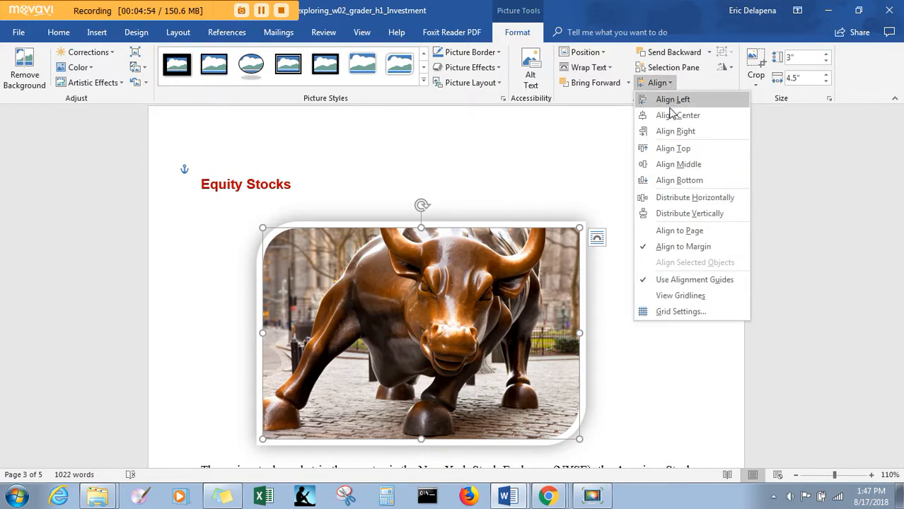
click(670, 115)
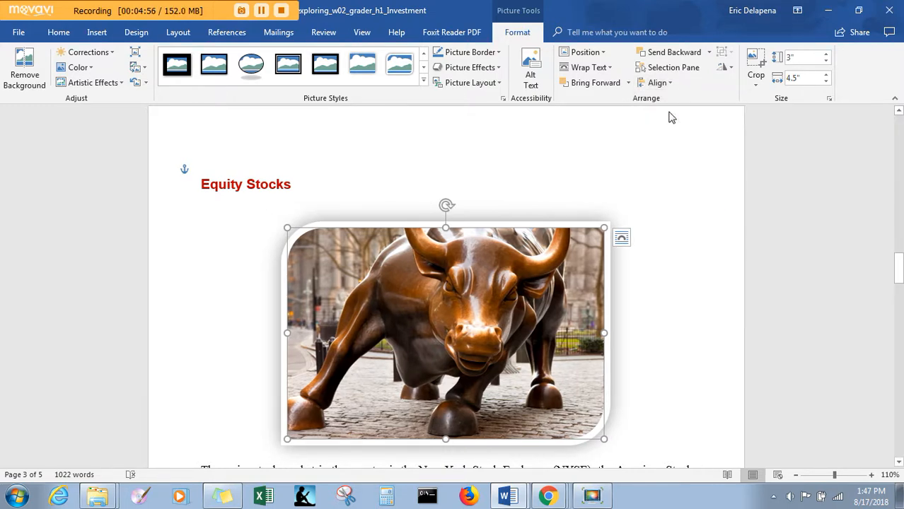
Recheck instruction 13 and save the investment document, temporarily reducing its window and restoring it to full size
key(alt+Tab)
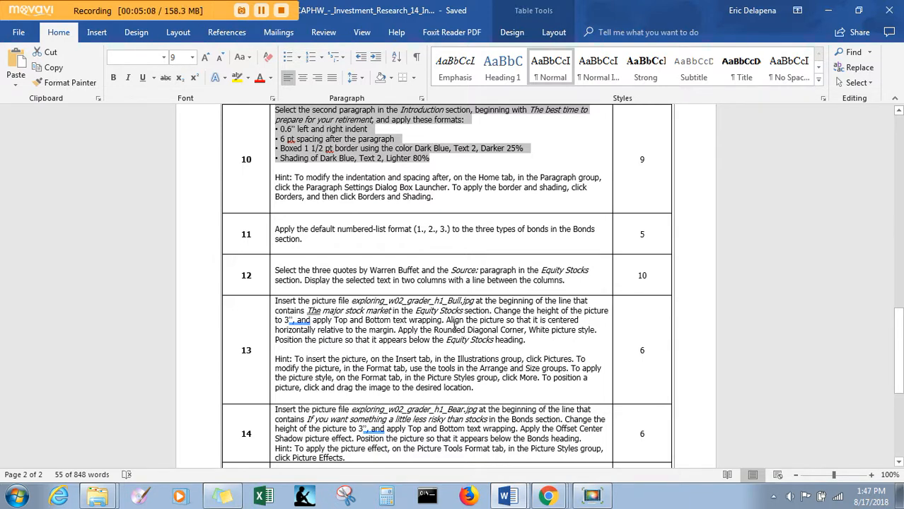
key(alt+Tab)
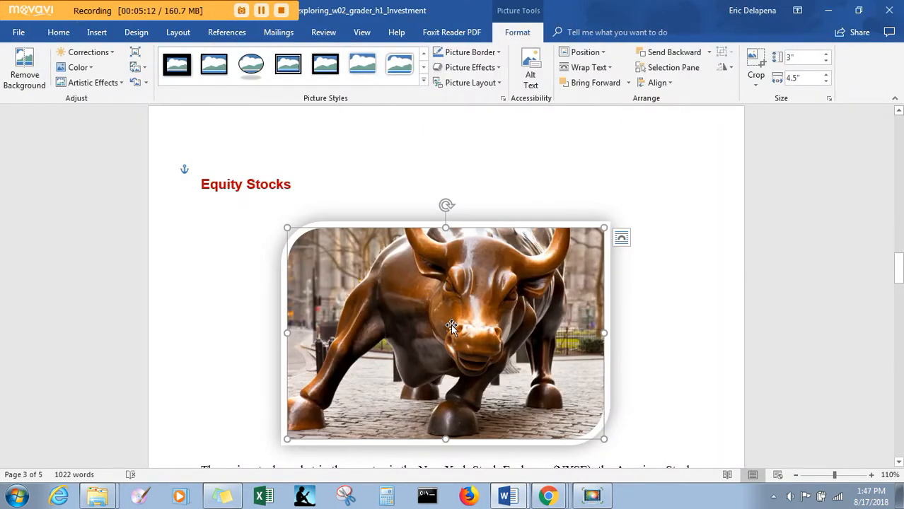
double_click(586, 15)
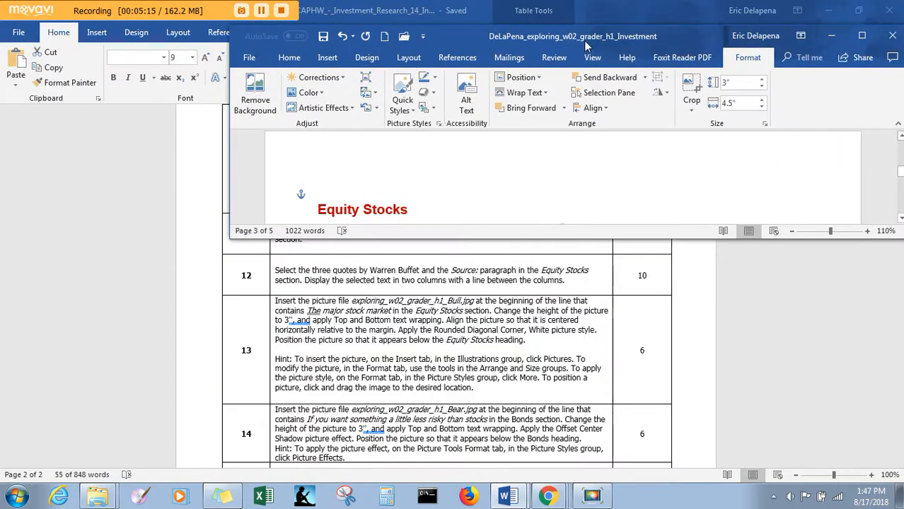
click(324, 36)
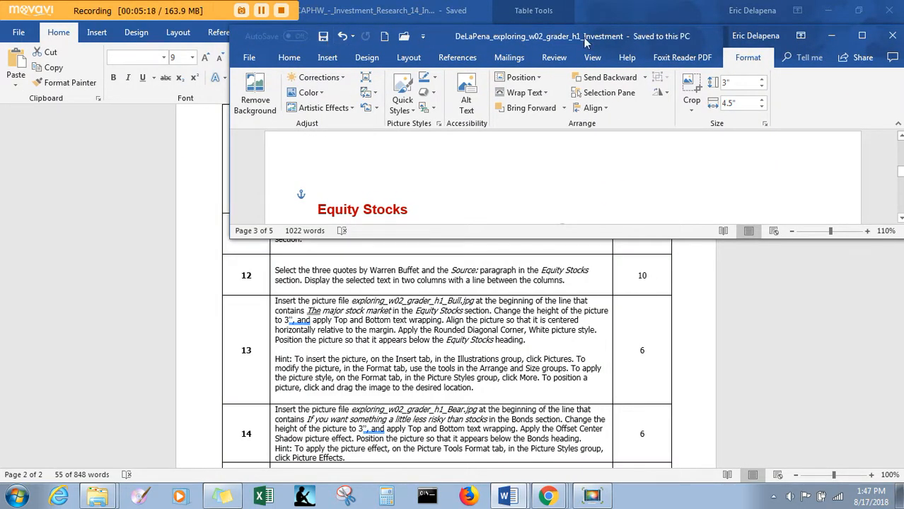
click(860, 37)
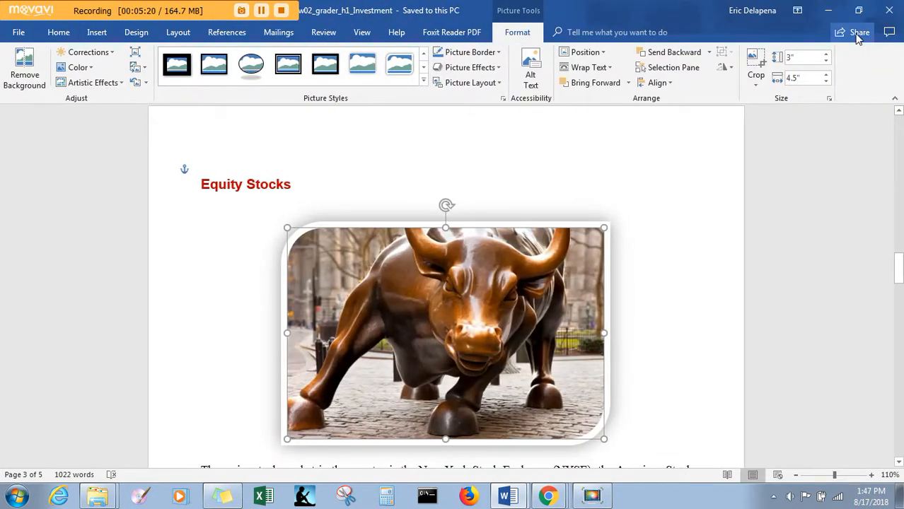
Check instruction 14 and insert the picture exploring_w02_grader_h1_Bear before "If you want something a little less risky than stocks" in the Bonds section
key(alt+Tab)
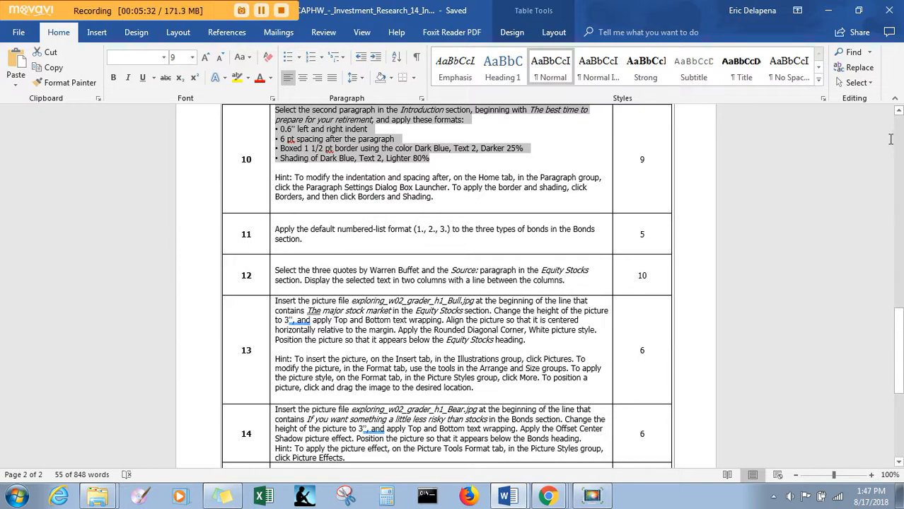
key(alt+Tab)
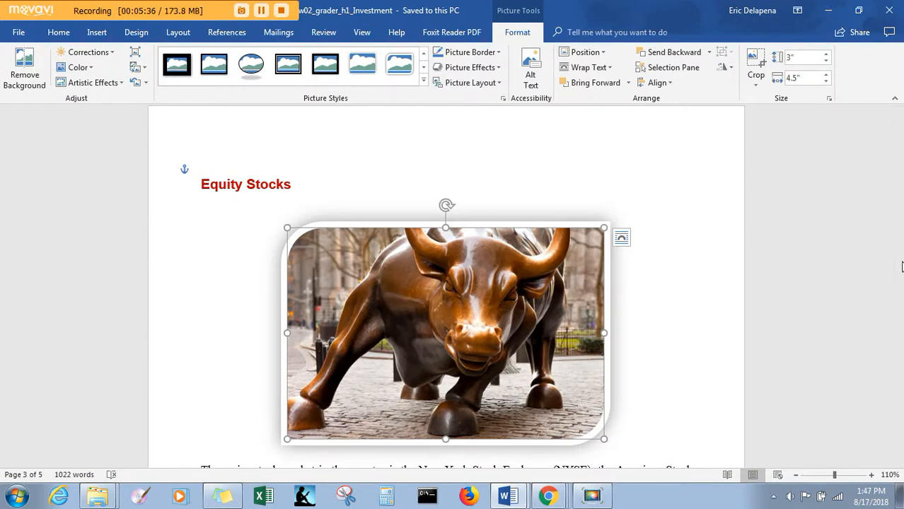
drag(900, 267, 899, 305)
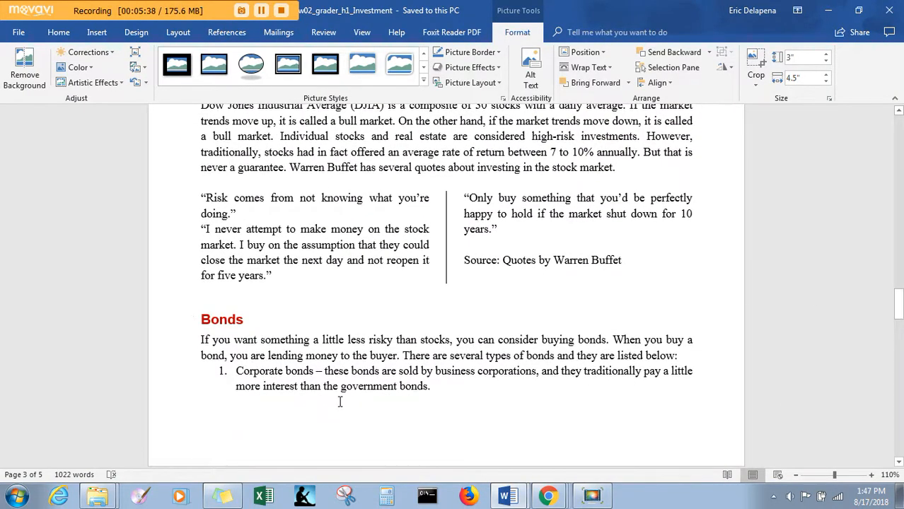
click(202, 340)
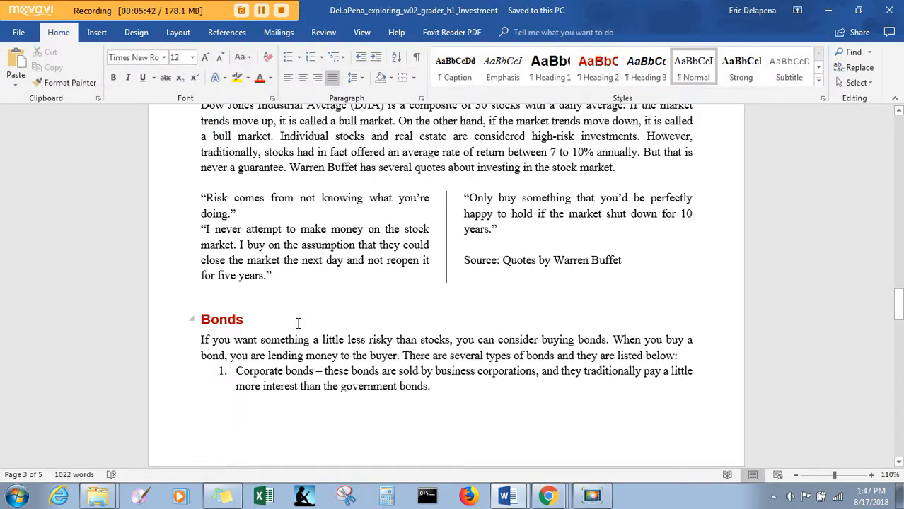
click(97, 32)
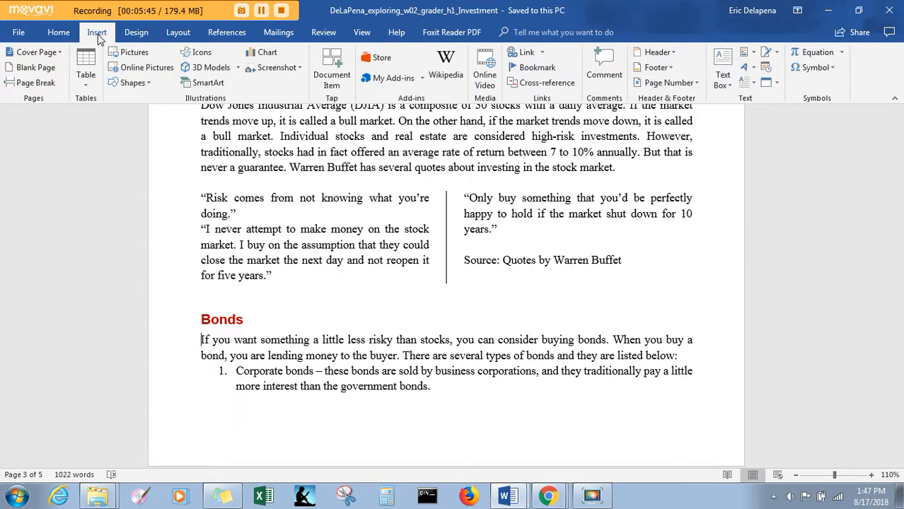
click(129, 53)
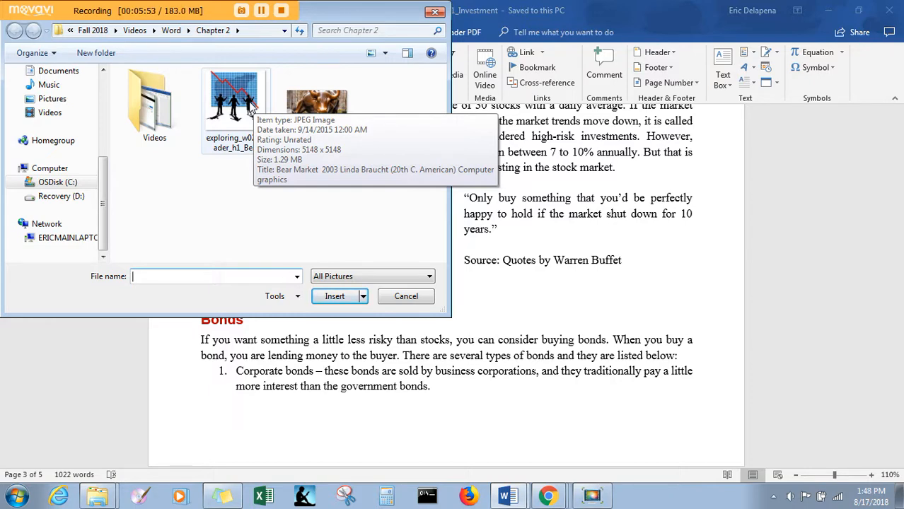
key(Escape)
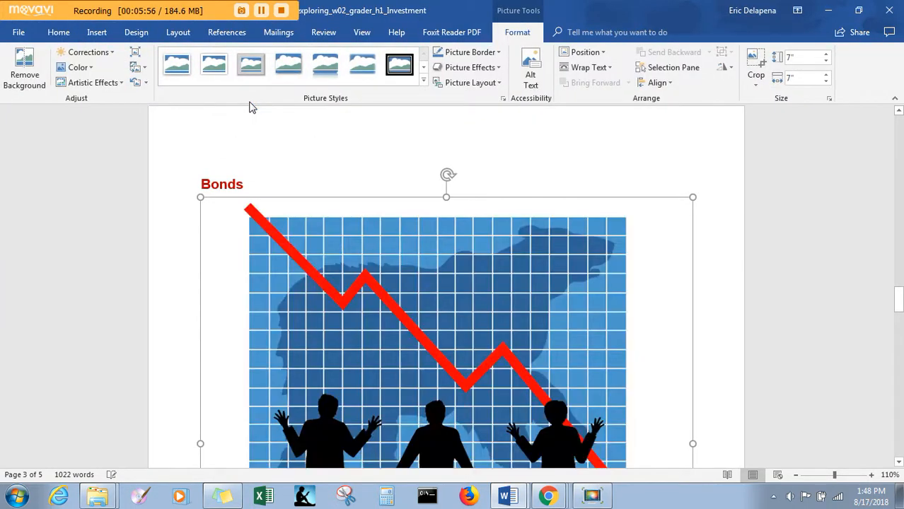
Set the bear picture's height to 3" and apply Top and Bottom text wrapping
click(803, 60)
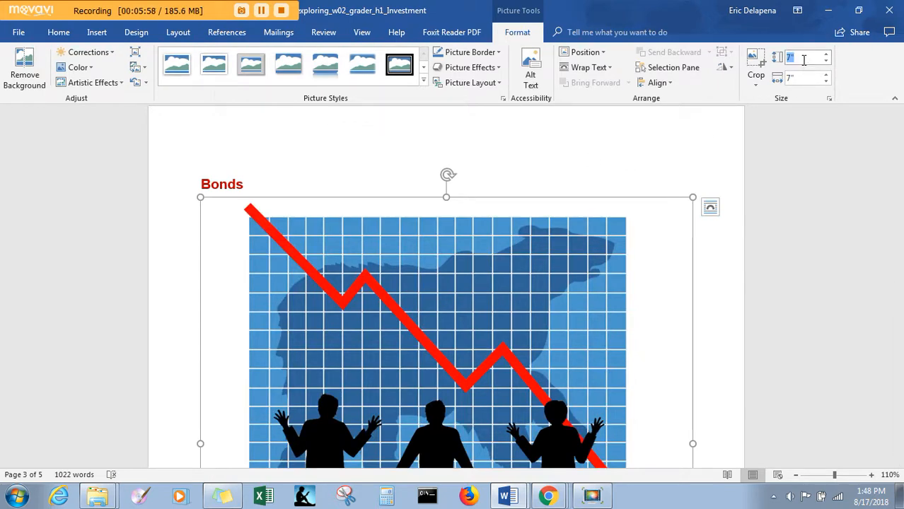
text(3)
key(Tab)
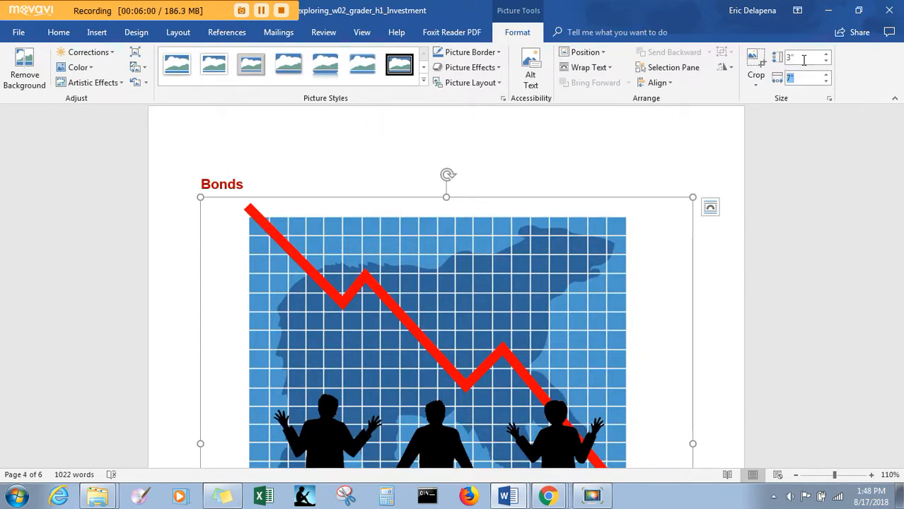
click(599, 67)
click(606, 150)
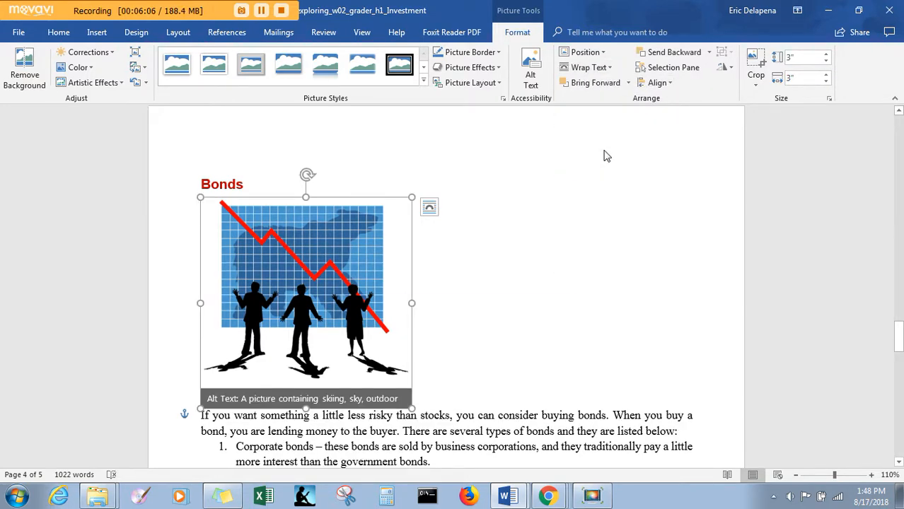
Recheck instruction 14 and apply the Offset Center outer shadow effect to the bear picture in the Bonds section
key(alt+Tab)
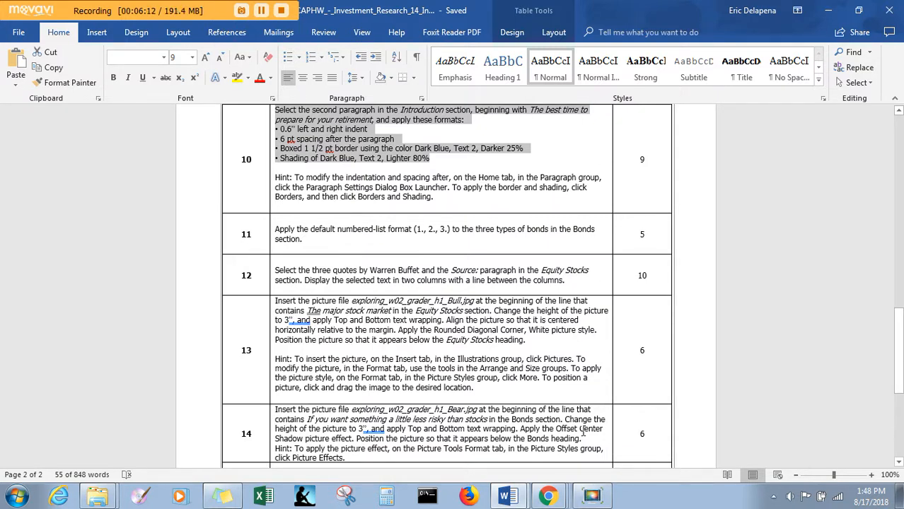
key(alt+Tab)
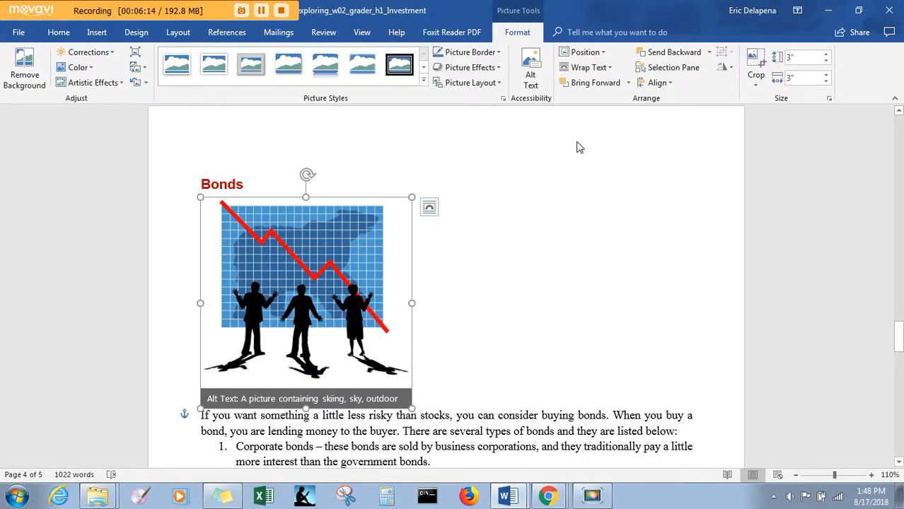
click(498, 69)
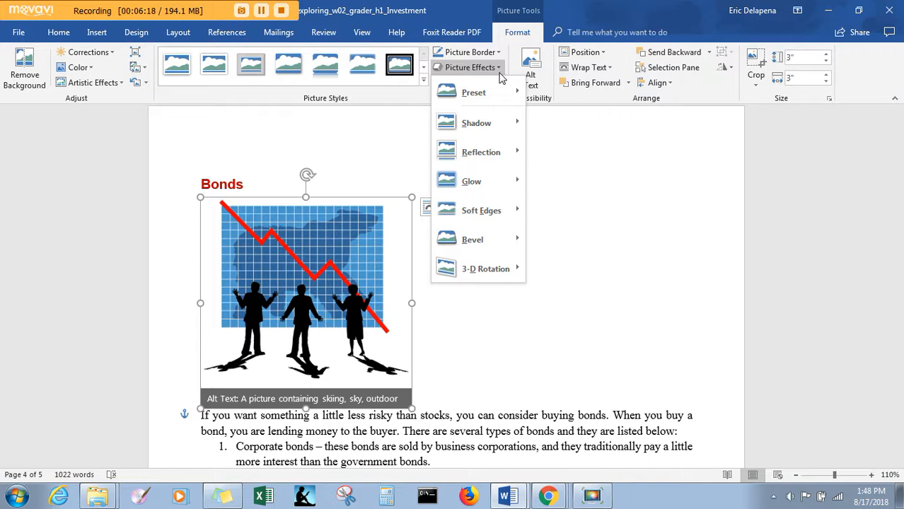
mouse_move(505, 127)
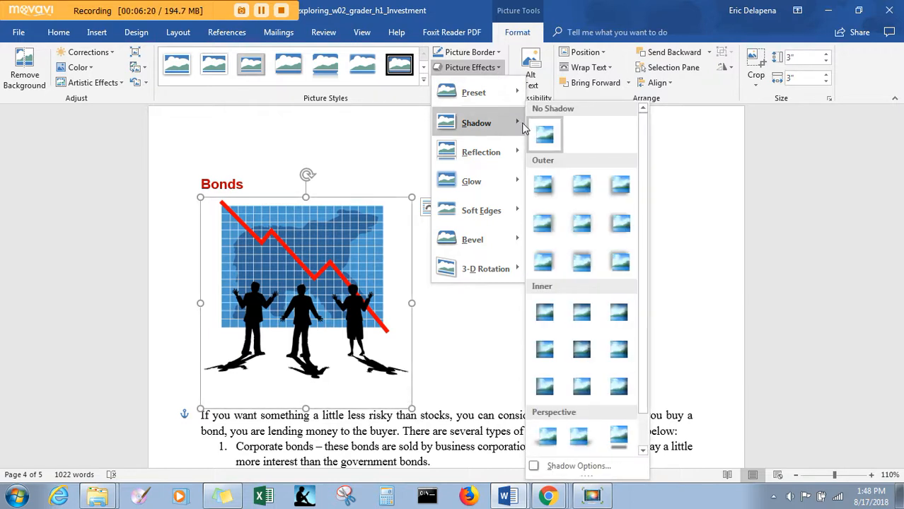
click(577, 216)
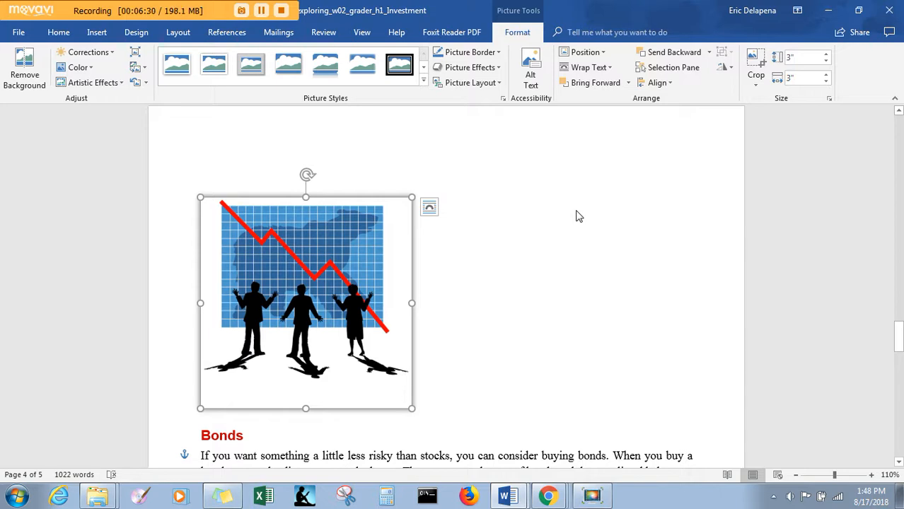
click(499, 70)
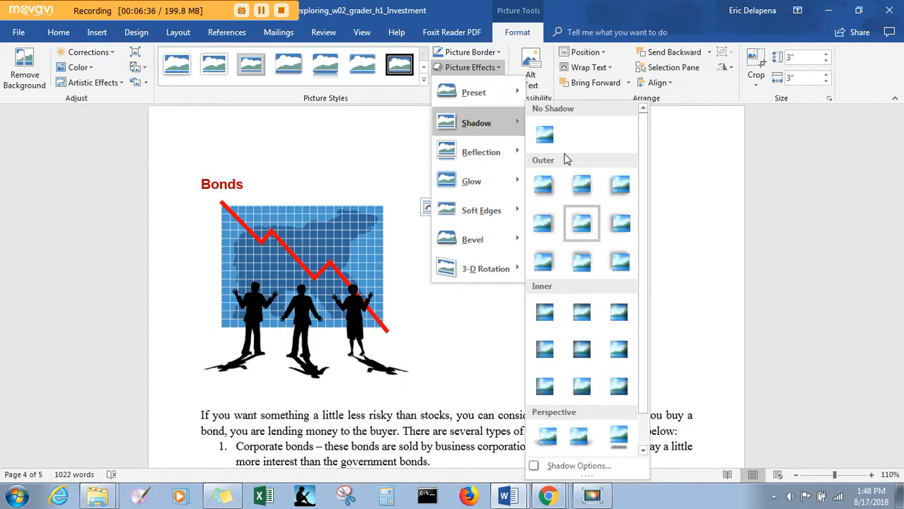
click(579, 225)
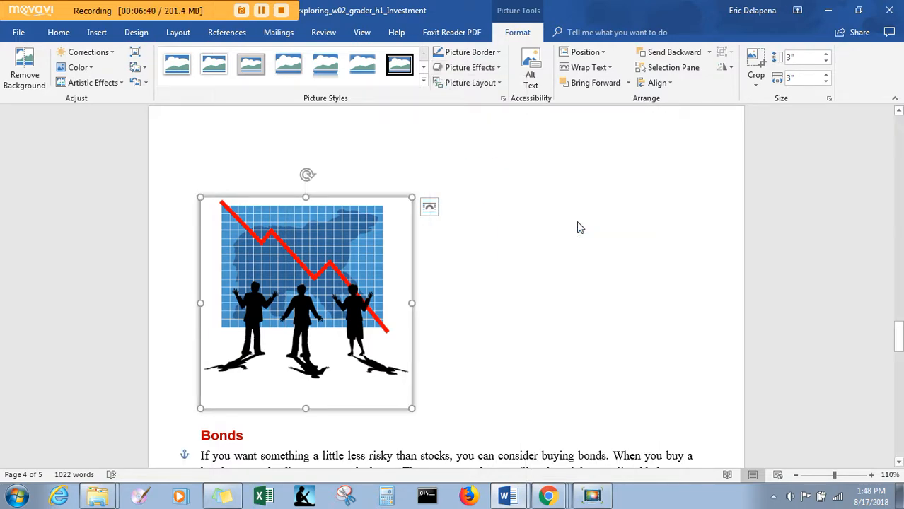
Review instructions 14 to 17 and reposition the bear picture directly below the Bonds heading
key(alt+Tab)
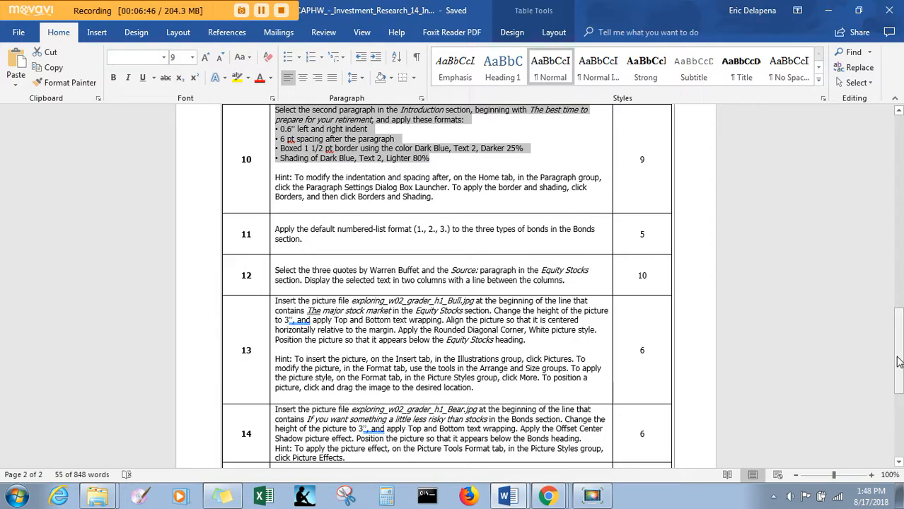
drag(898, 362, 899, 401)
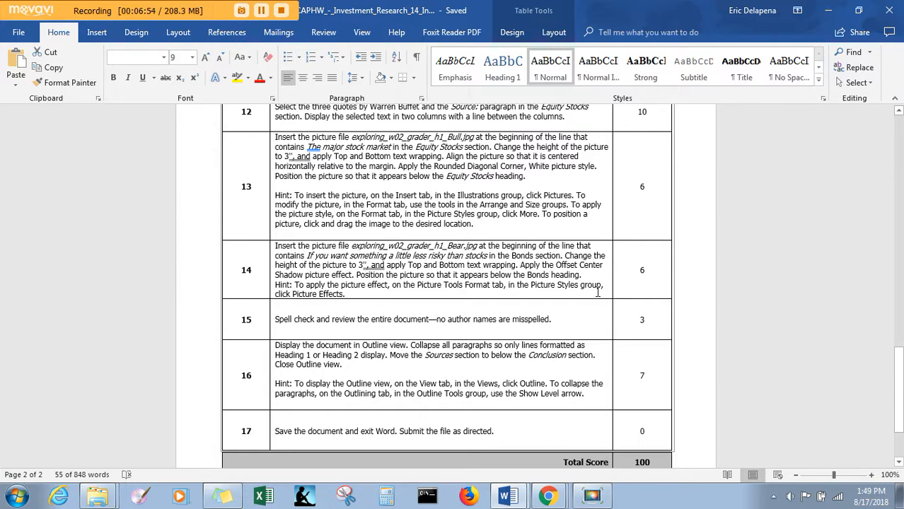
key(alt+Tab)
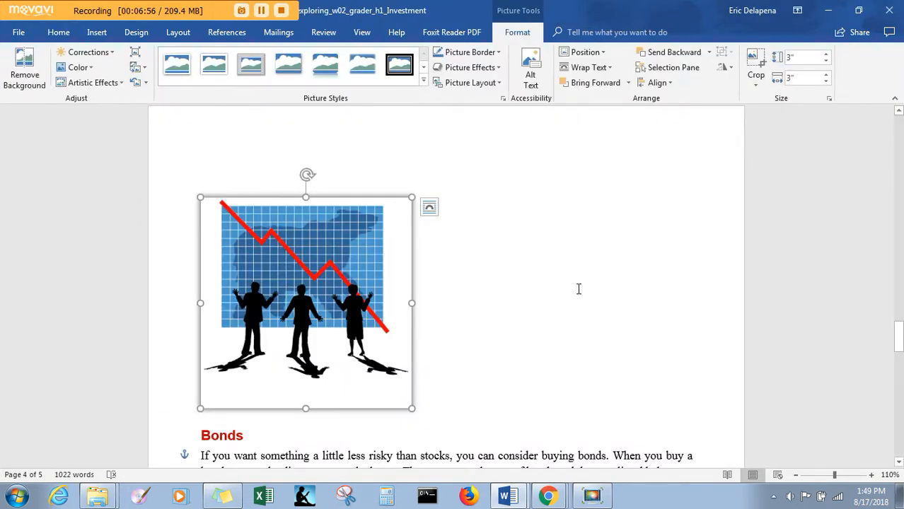
mouse_move(279, 200)
mouse_down()
mouse_move(272, 246)
mouse_move(273, 206)
mouse_up()
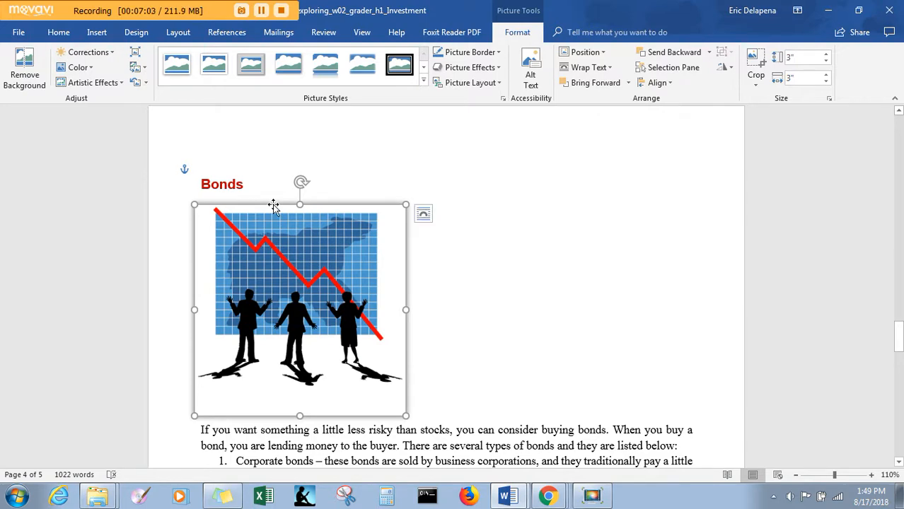
text(x)
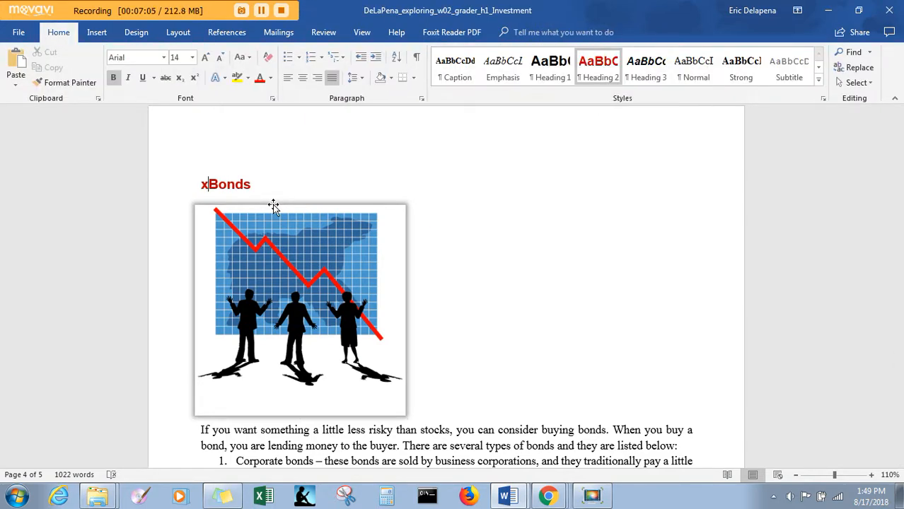
key(BackSpace)
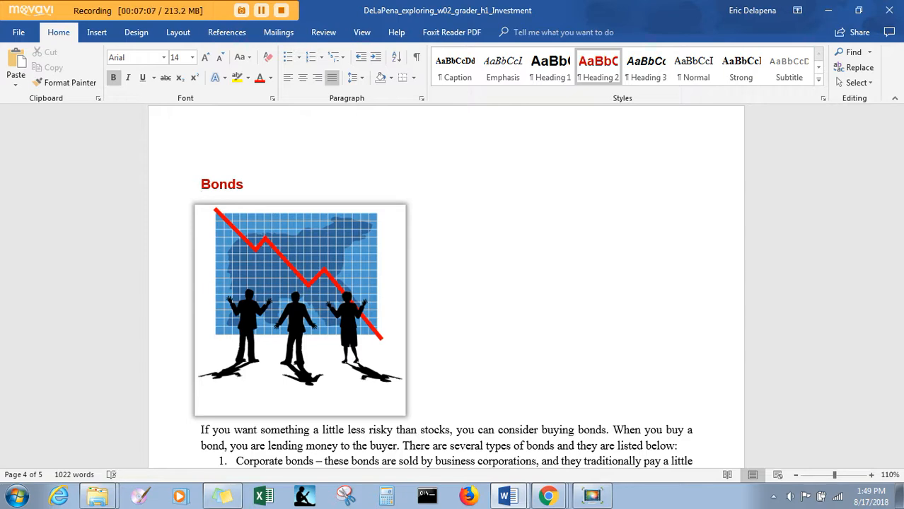
Save the investment document, temporarily reducing its window and restoring it to full size
key(alt+Tab)
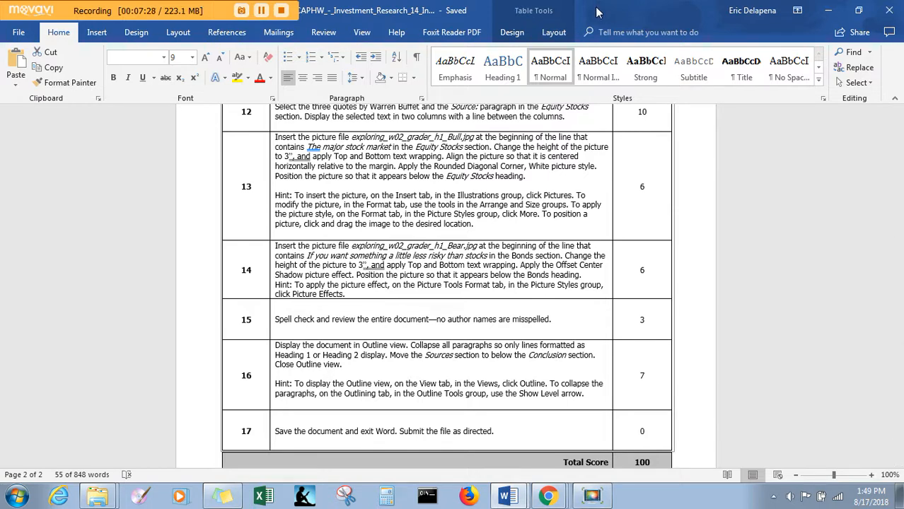
key(alt+Tab)
drag(596, 7, 594, 34)
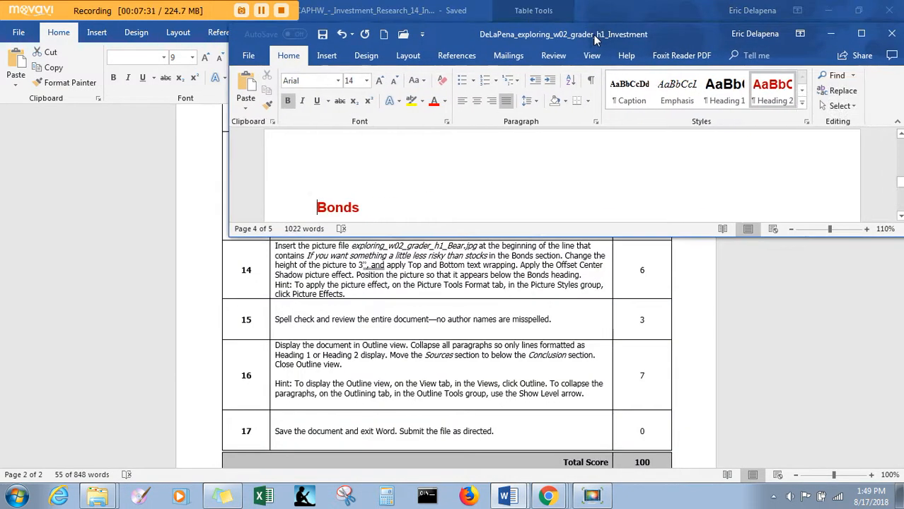
click(323, 34)
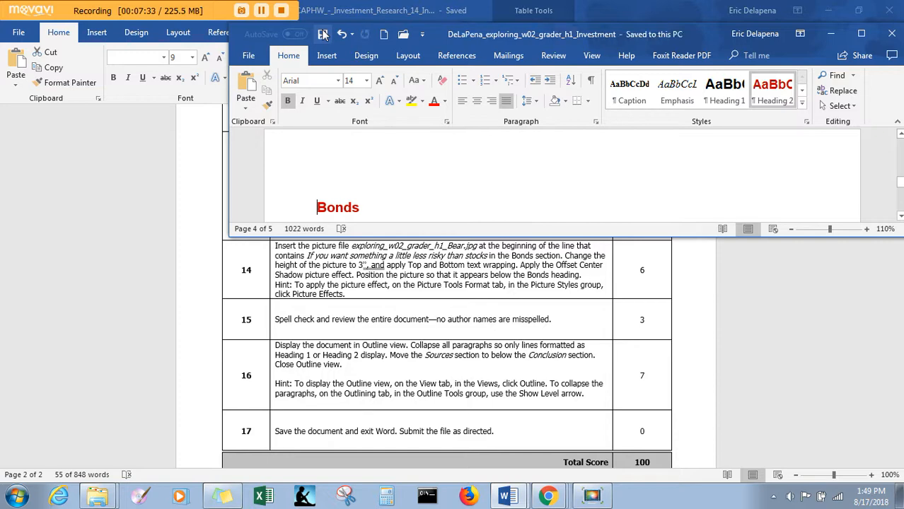
click(865, 39)
Check instruction 15 and spell check the investment document, accepting the first suggestion for every flagged word, including "guarantee" and "accumulation"
key(alt+Tab)
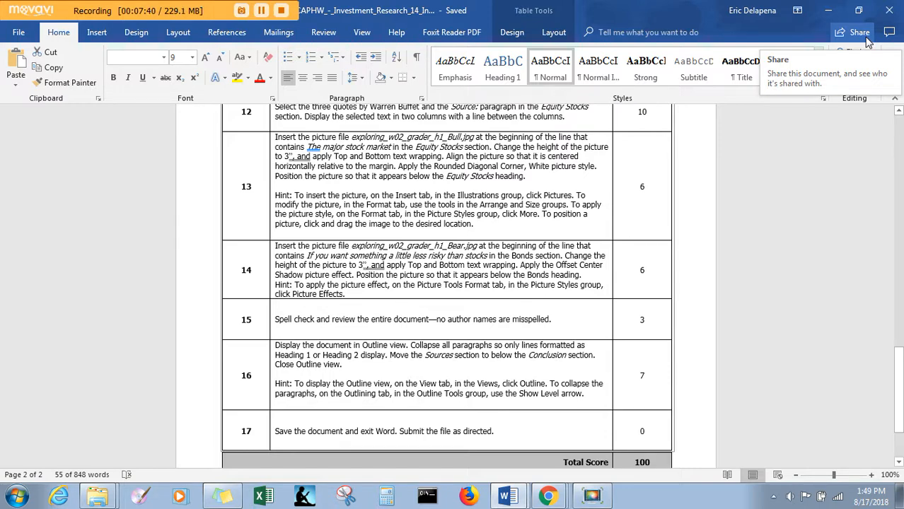
key(alt+Tab)
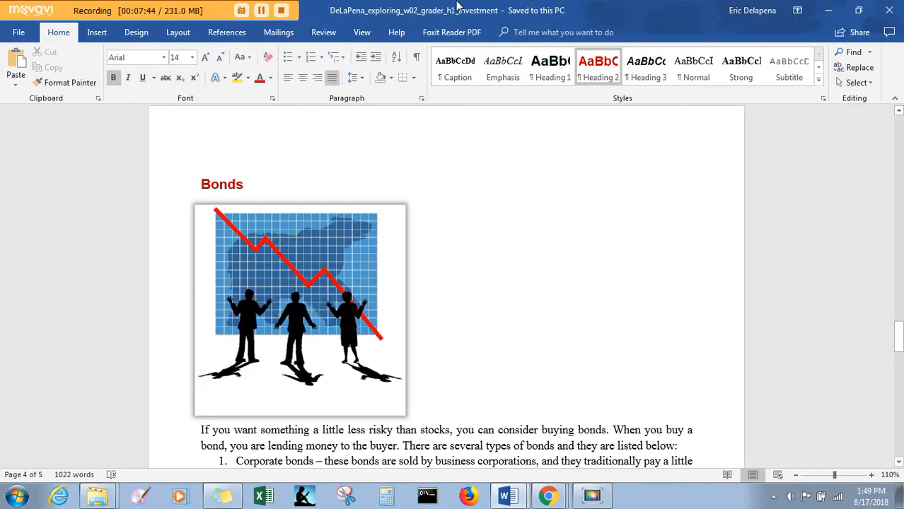
click(324, 32)
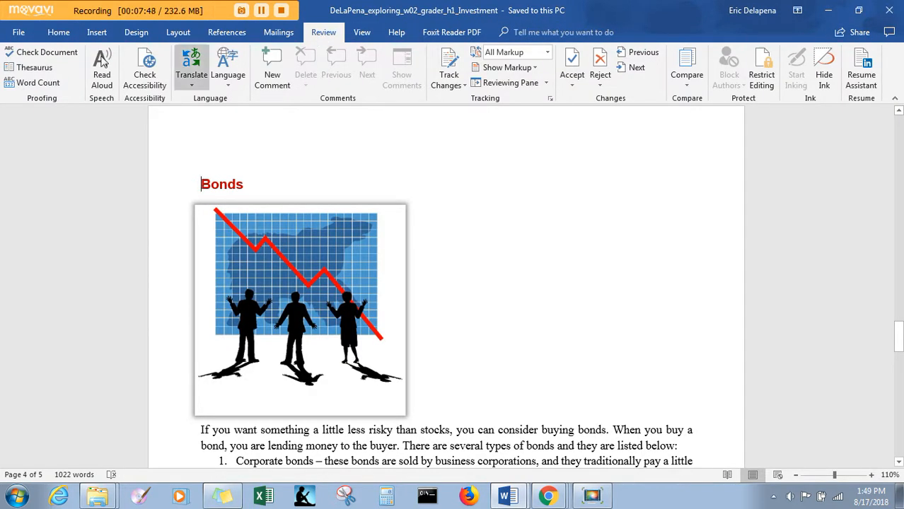
click(43, 52)
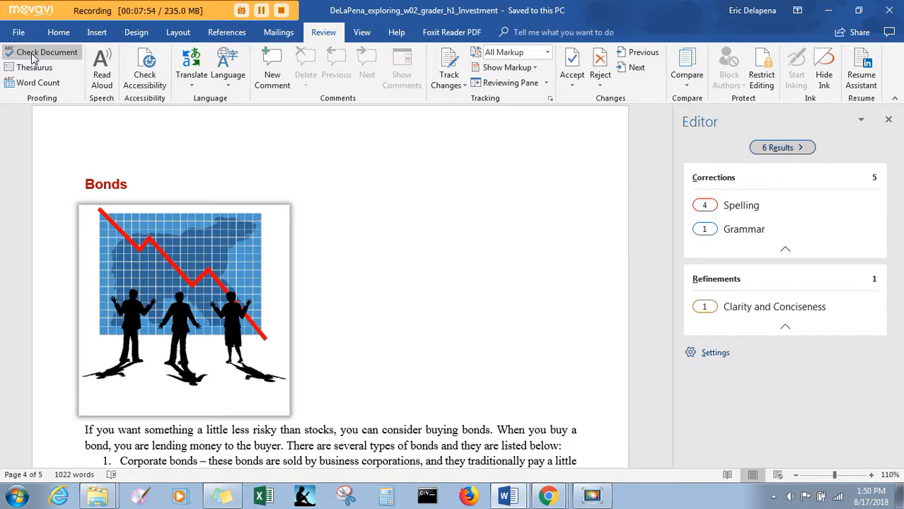
click(719, 209)
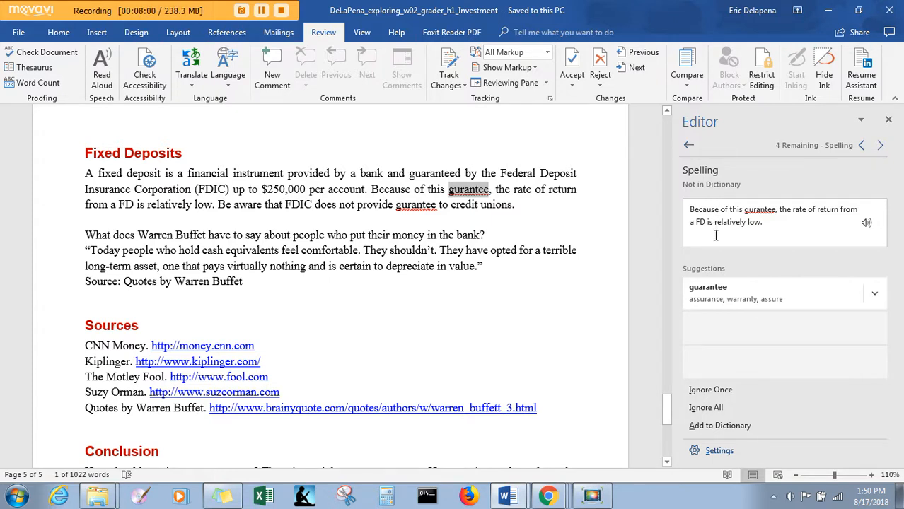
click(710, 289)
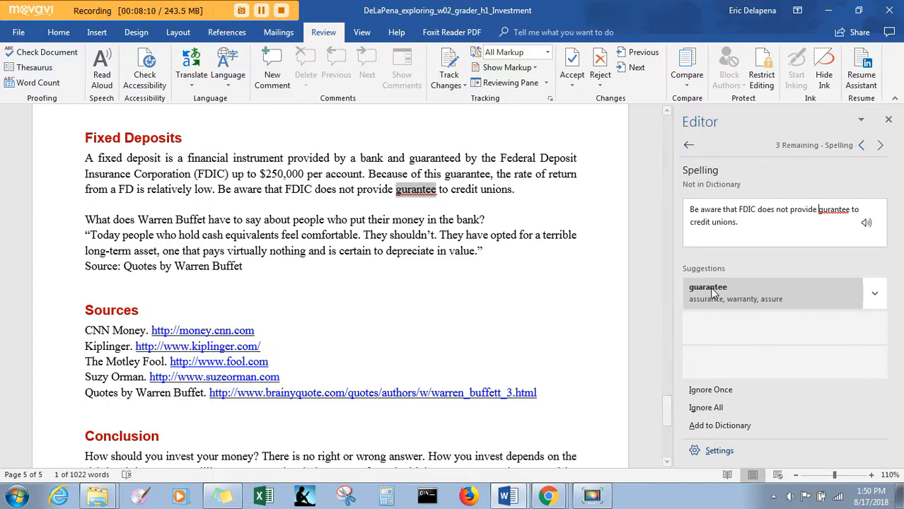
click(713, 294)
click(713, 294)
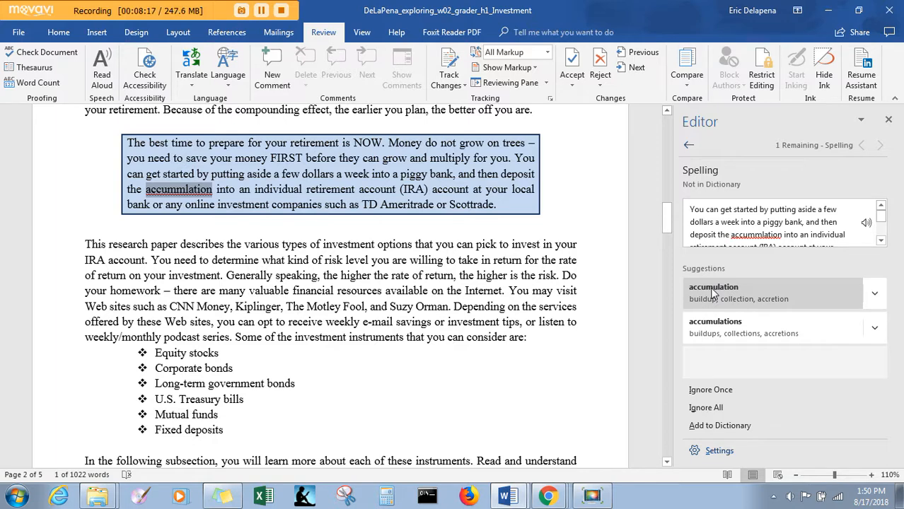
click(713, 295)
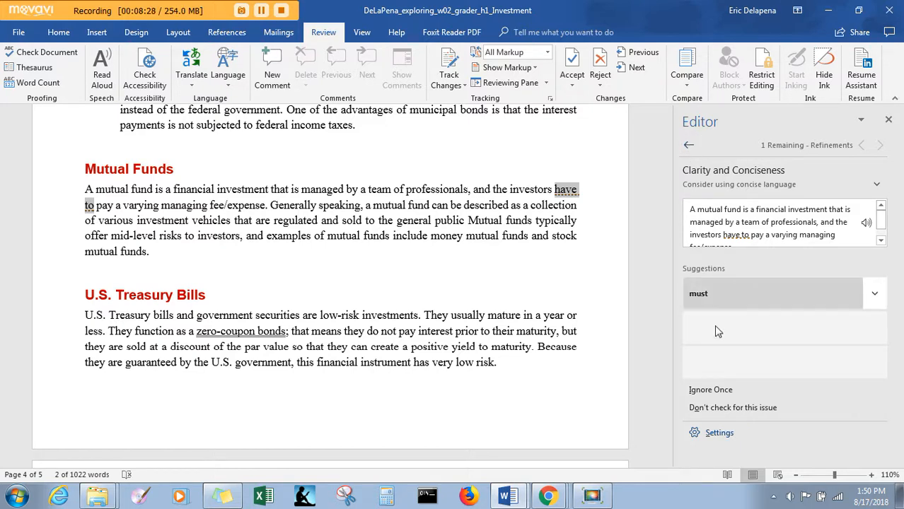
Ignore the conciseness suggestion for "have to" once and save the spell-checked investment document
click(704, 391)
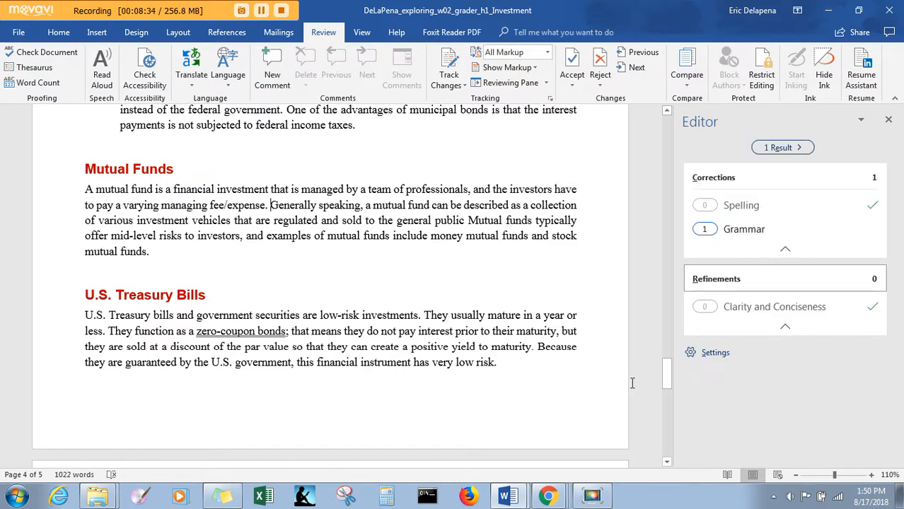
drag(670, 379, 657, 240)
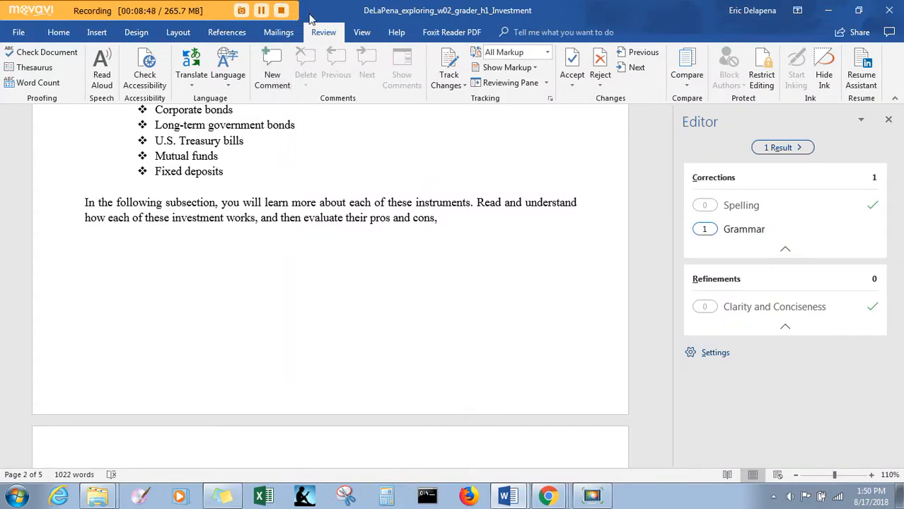
drag(324, 10, 326, 31)
click(92, 31)
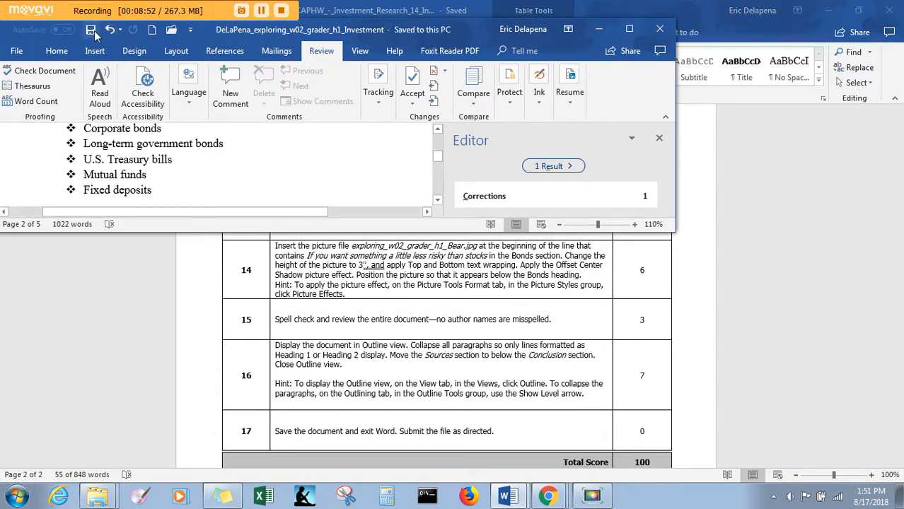
click(629, 31)
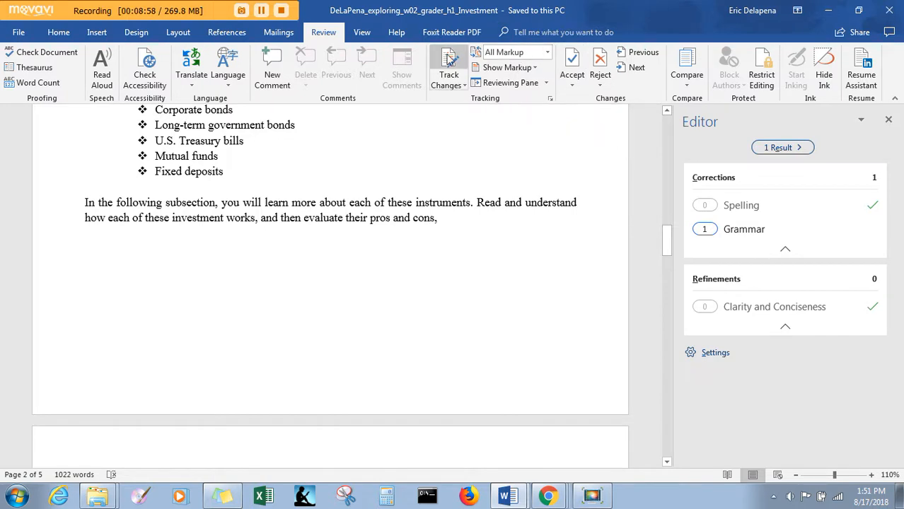
Following instruction 16, collapse the document to Level 3 in Outline view and move the Sources section below the Conclusion section
click(363, 36)
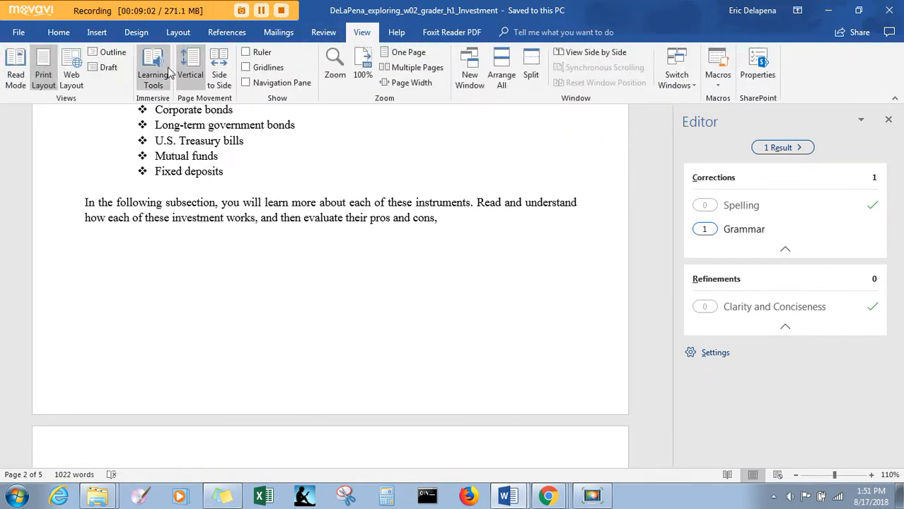
click(108, 53)
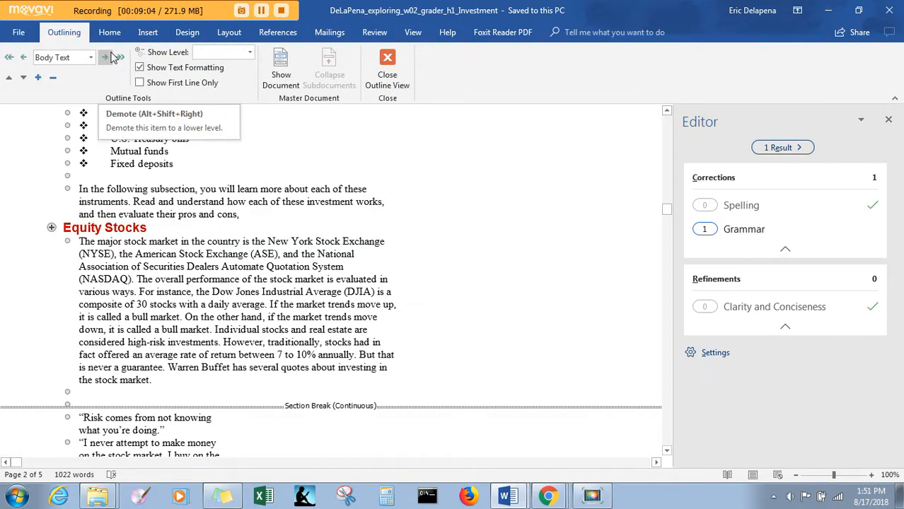
key(alt+Tab)
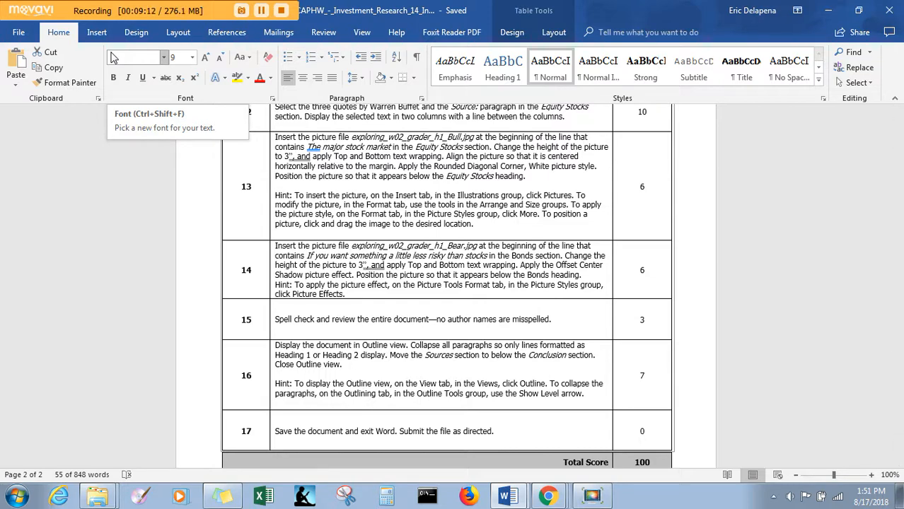
key(alt+Tab)
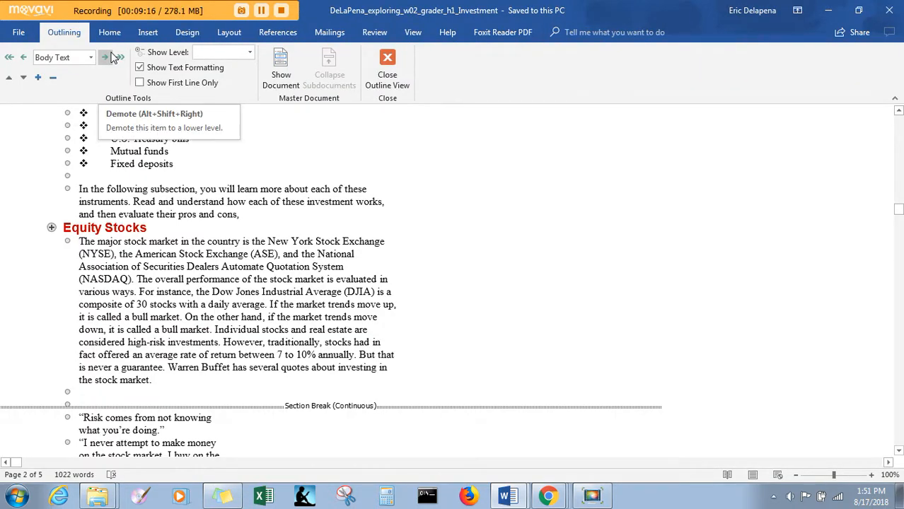
click(248, 53)
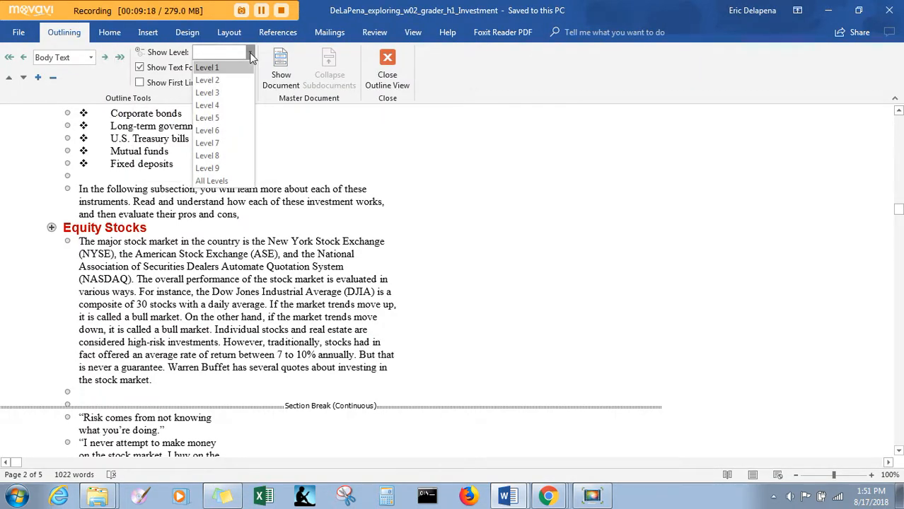
click(237, 93)
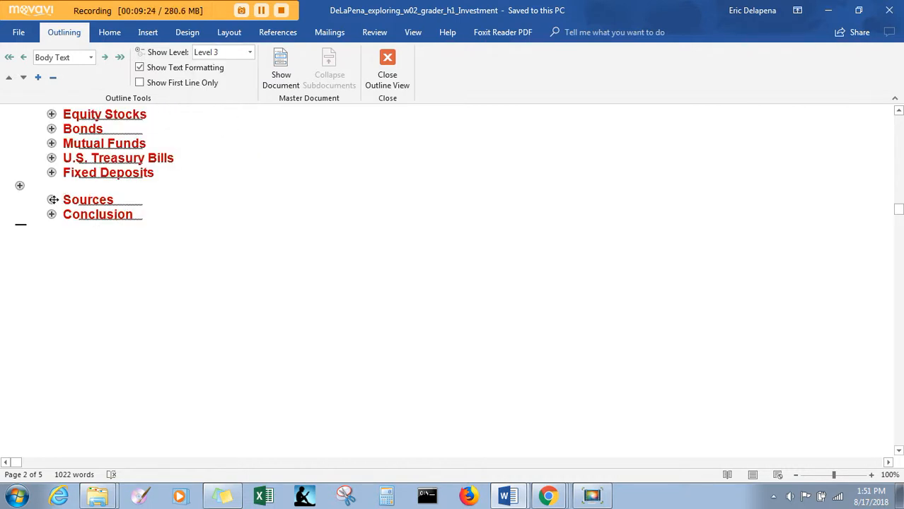
drag(52, 202, 52, 220)
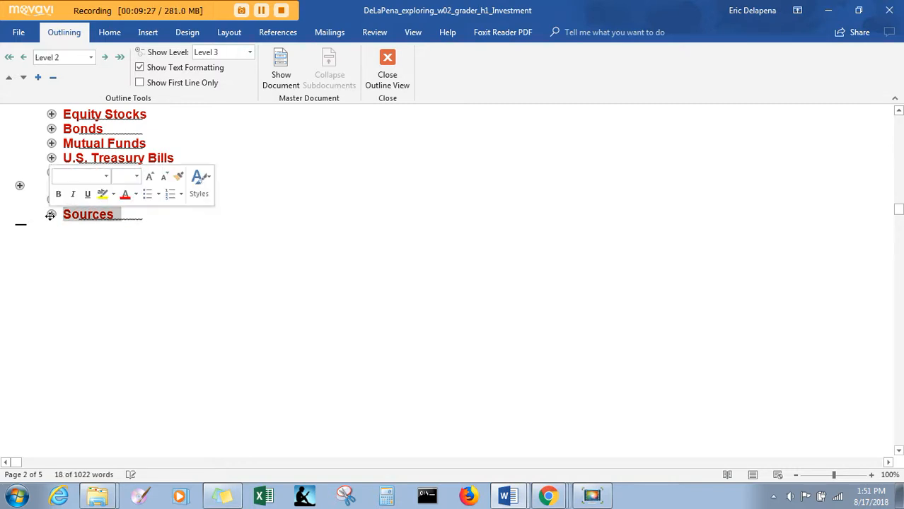
Close Outline view and check the final instructions, 16 and 17, in the full-size instructions document
click(189, 226)
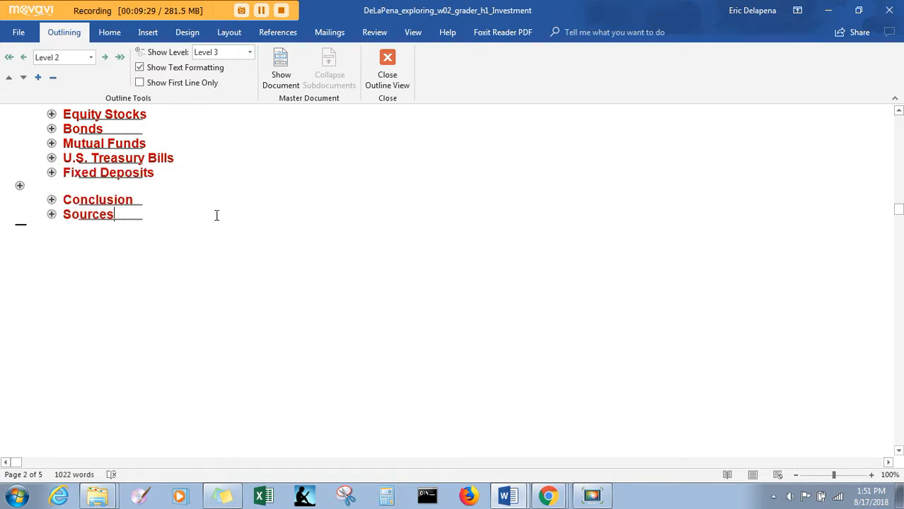
click(402, 76)
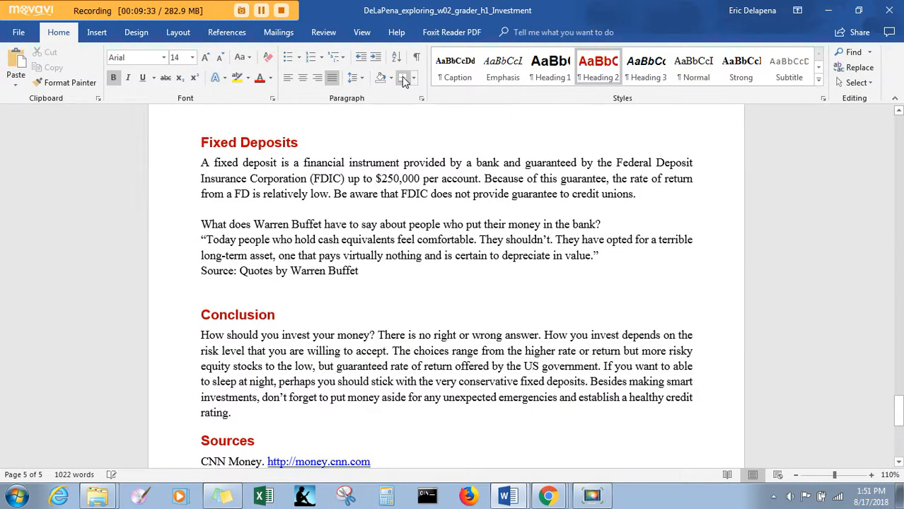
key(alt+Tab)
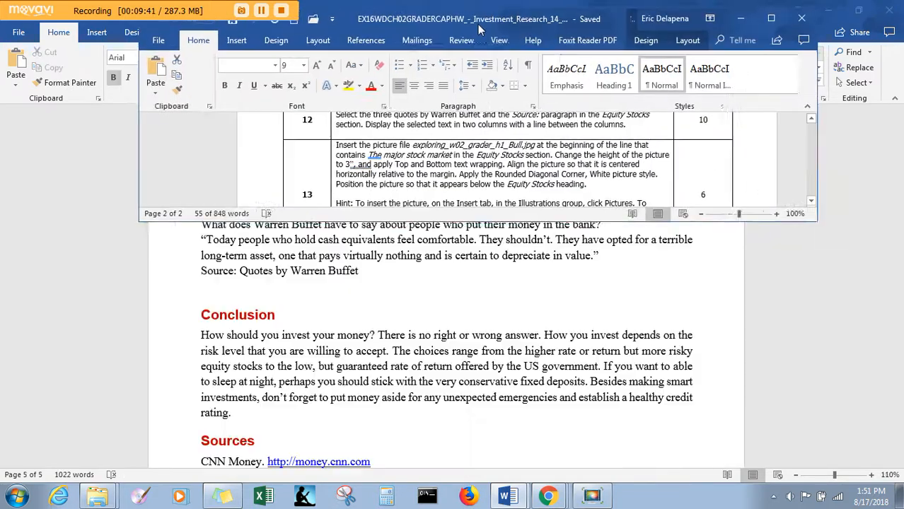
double_click(477, 24)
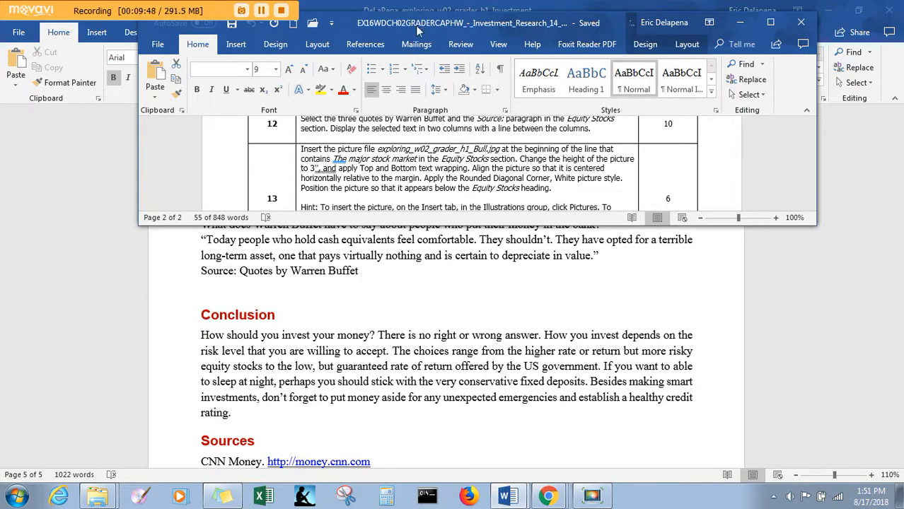
click(771, 23)
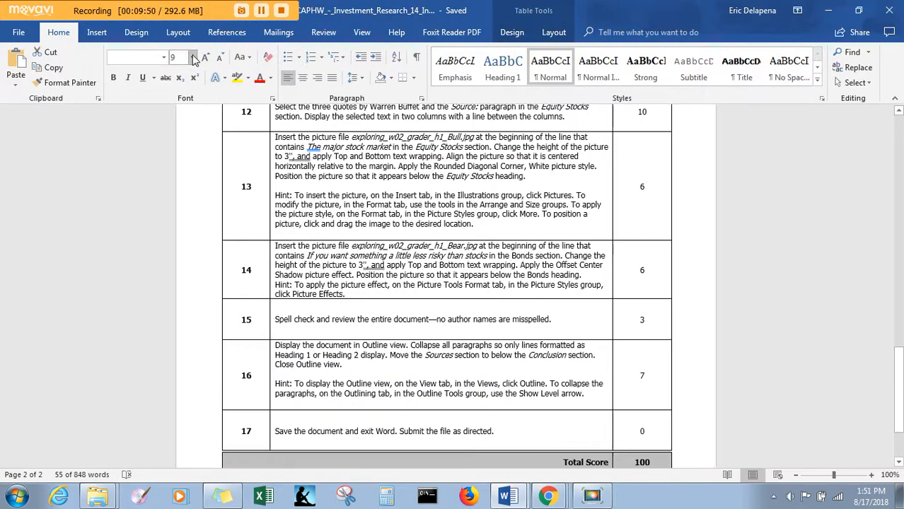
click(256, 12)
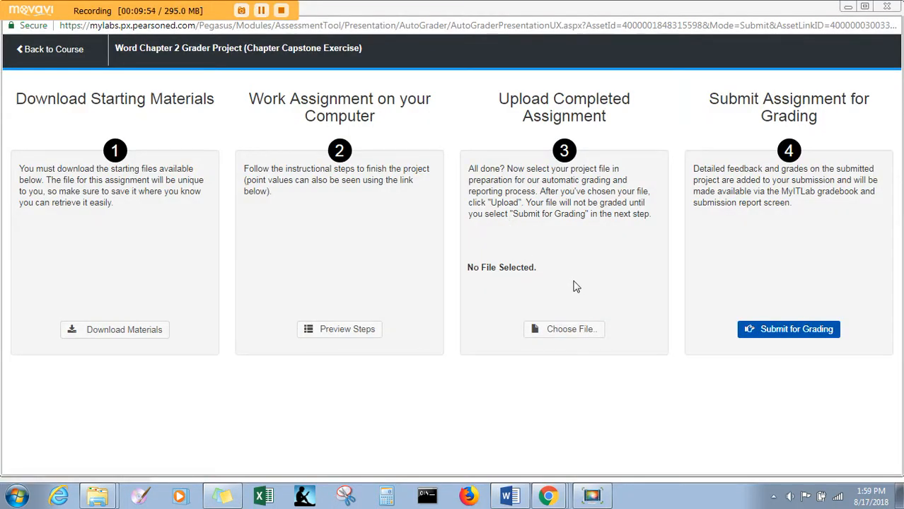
On the MyLab IT assignment page in Chrome, choose the file Student_exploring_w02_grader_h1_Investment from the Chapter 2 folder and upload it
click(559, 329)
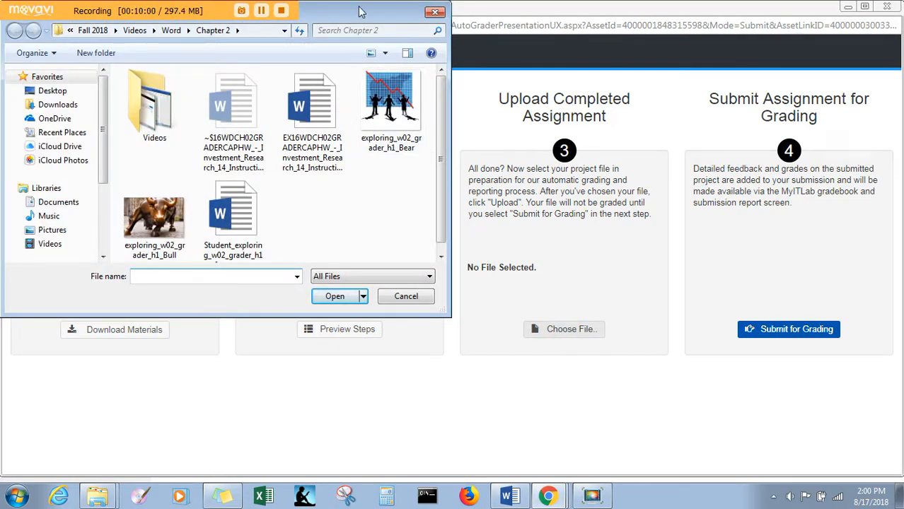
drag(359, 11, 358, 33)
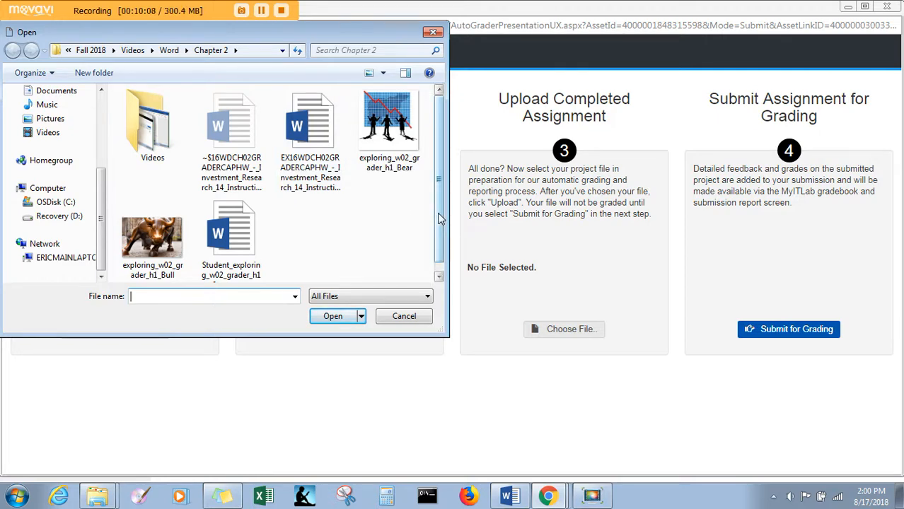
scroll(437, 219, down, 1)
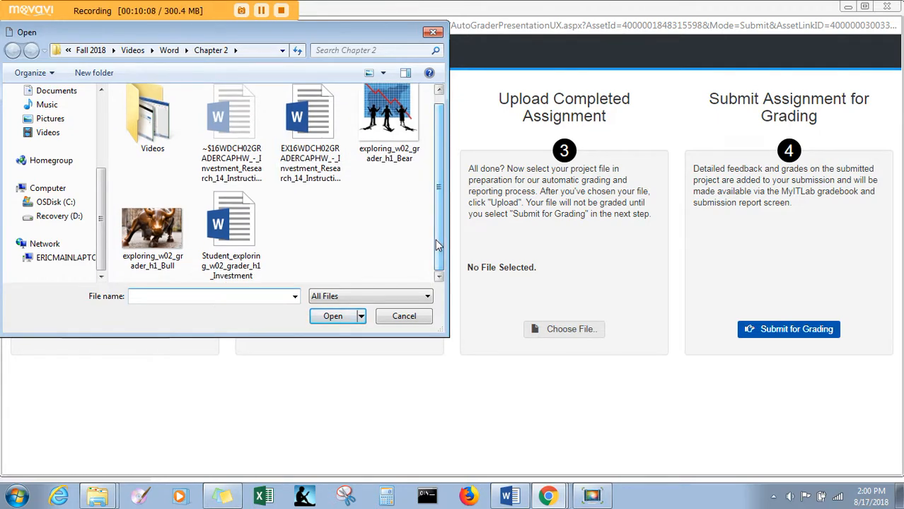
double_click(241, 236)
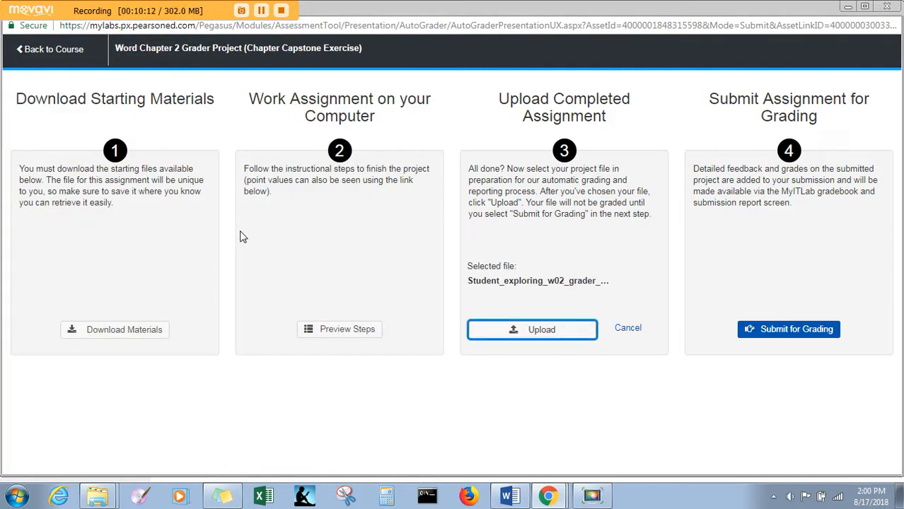
click(530, 329)
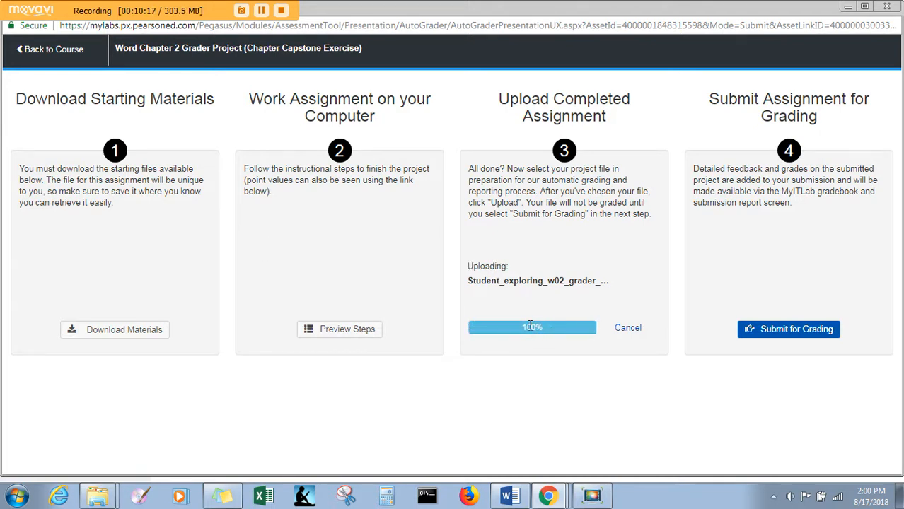
Submit the uploaded assignment for grading, closing it, and open the submissions view of the Word Chapter 2 Grader Project
click(787, 329)
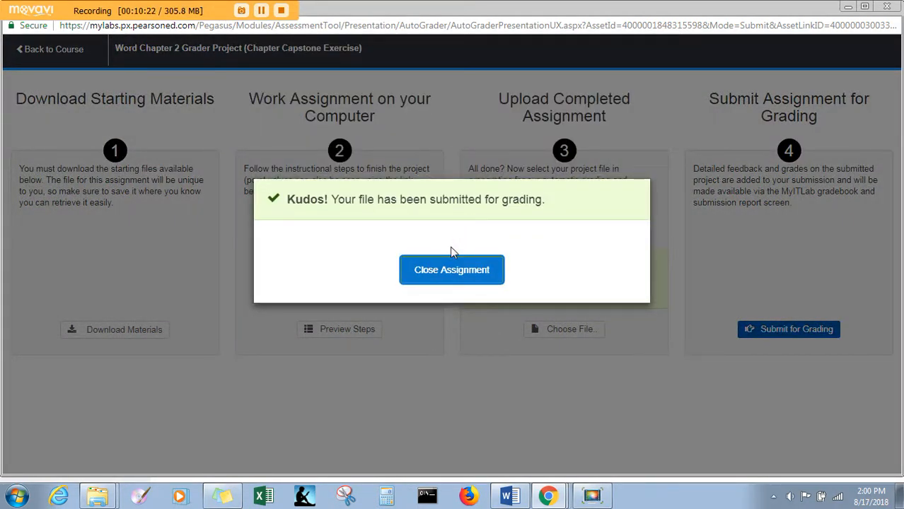
click(446, 279)
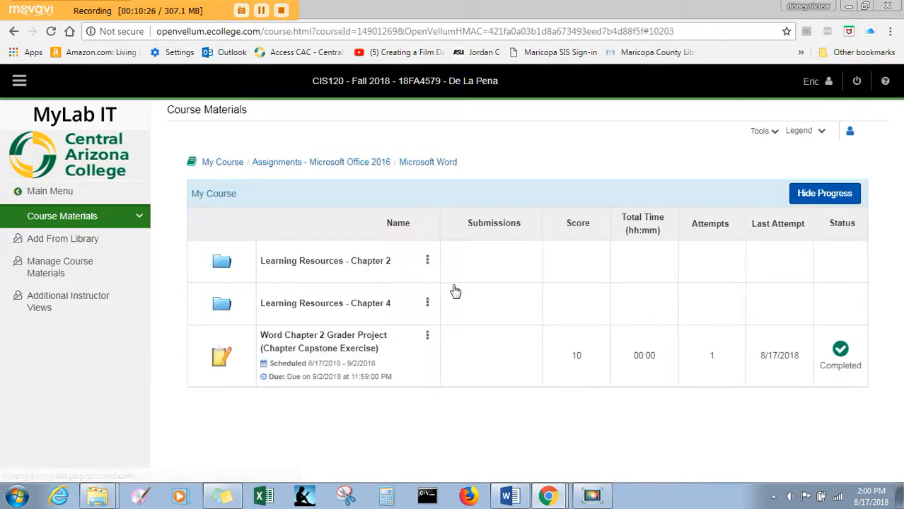
click(427, 338)
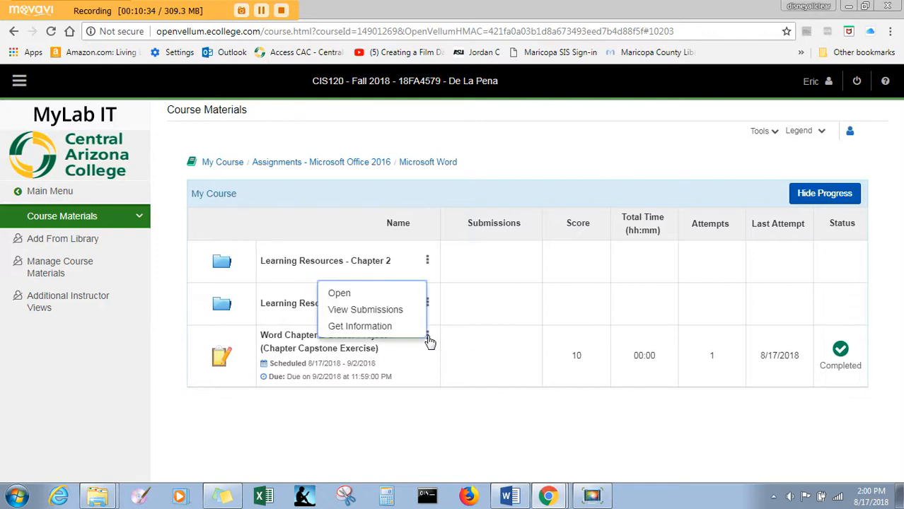
click(389, 311)
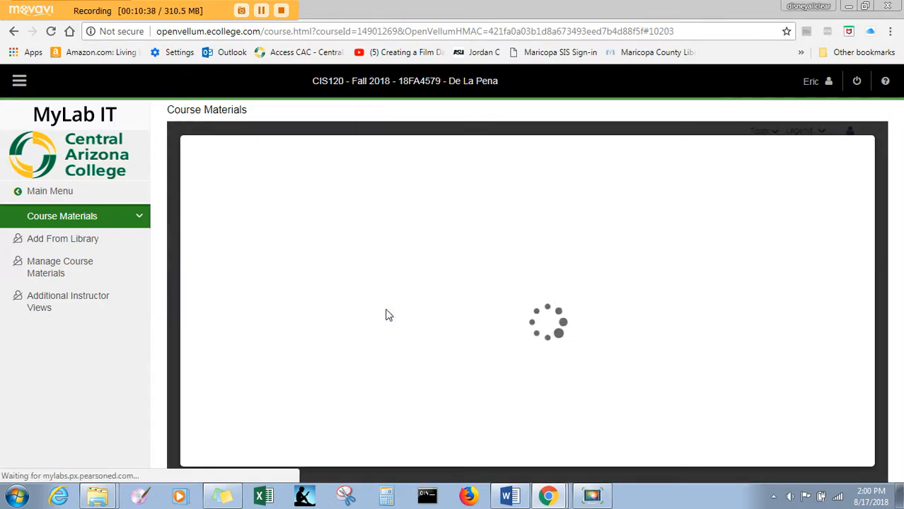